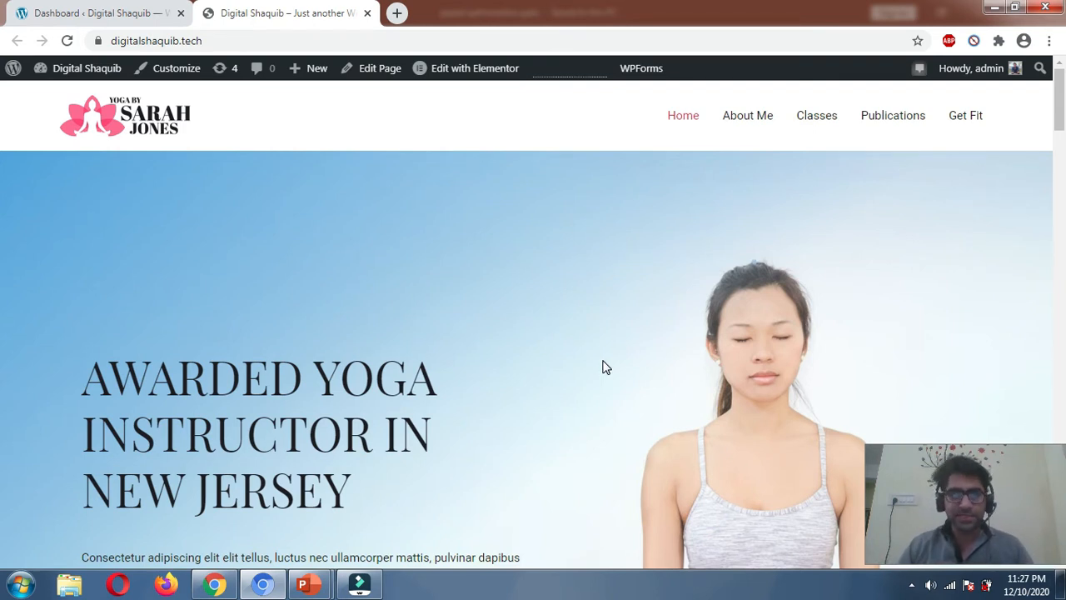
# Switch from the live site to its WordPress dashboard, open the Add Plugins page and dismiss the Jetpack backup notice.
pyautogui.scroll(-3, 552, 364)
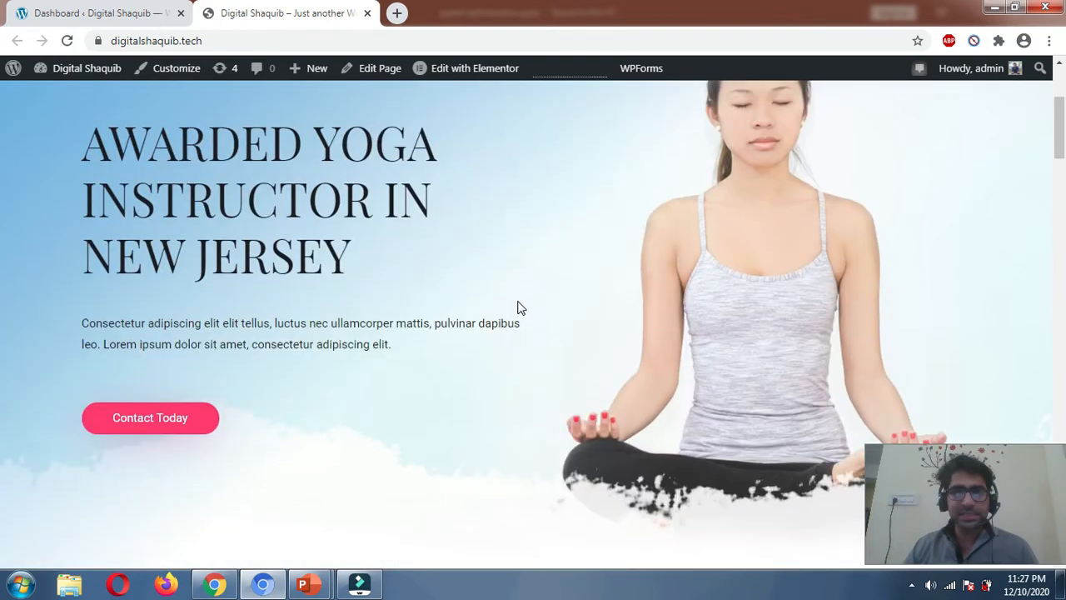
pyautogui.scroll(-10, 517, 307)
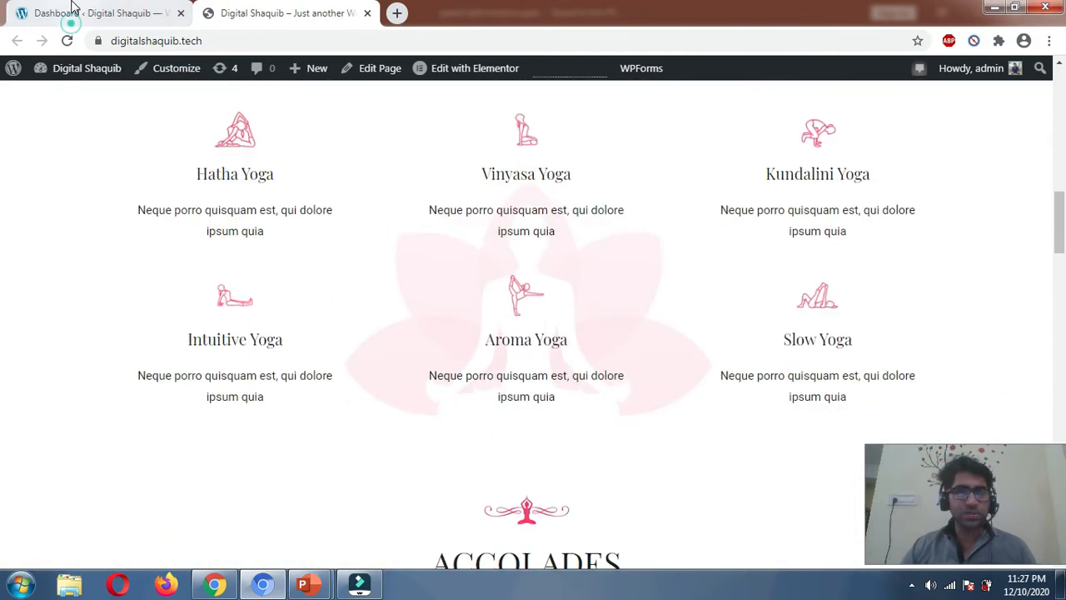
pyautogui.click(73, 10)
pyautogui.scroll(-6, 49, 308)
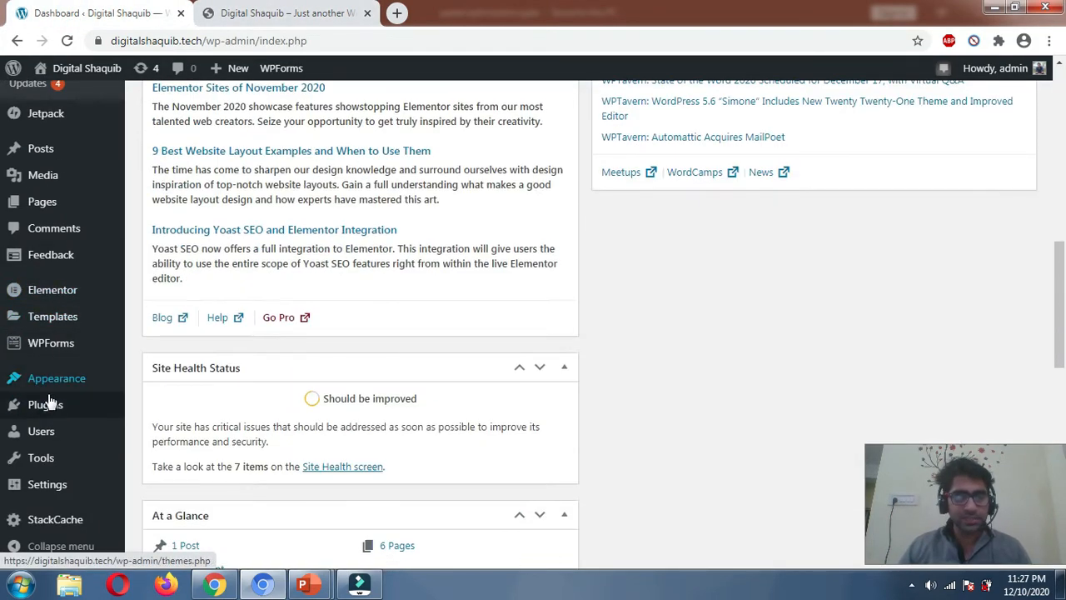
pyautogui.moveTo(50, 405)
pyautogui.click(154, 428)
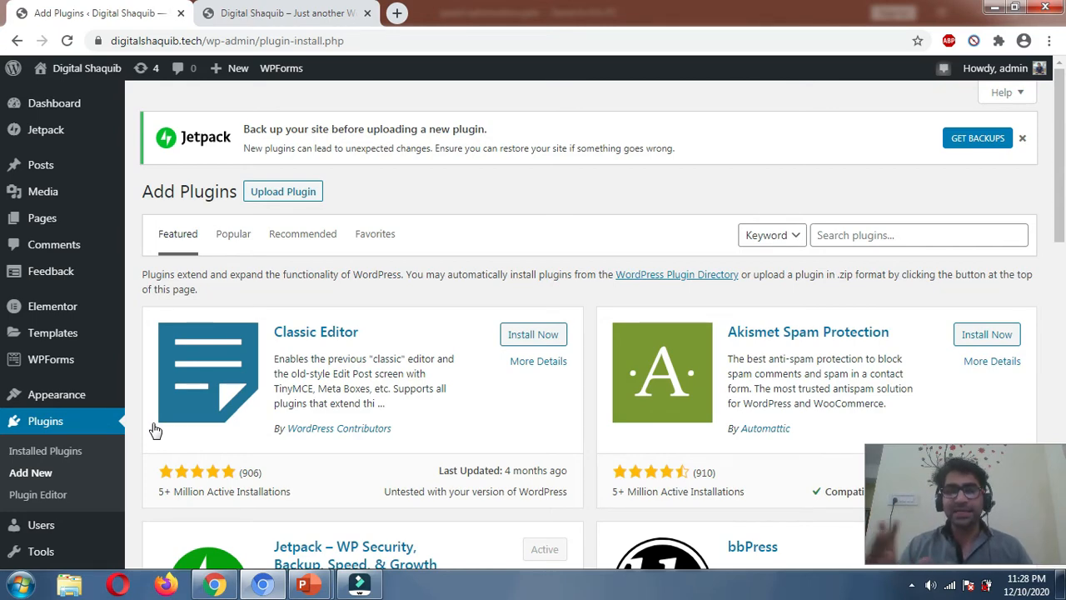
pyautogui.click(1024, 139)
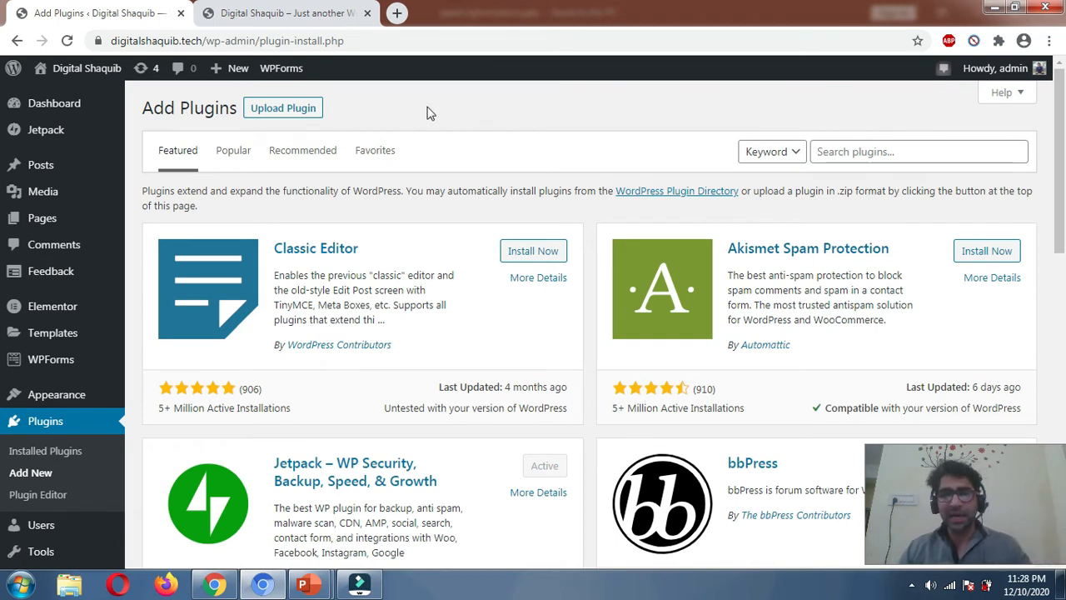
# Search the plugin directory for "a3 lazy".
pyautogui.click(883, 150)
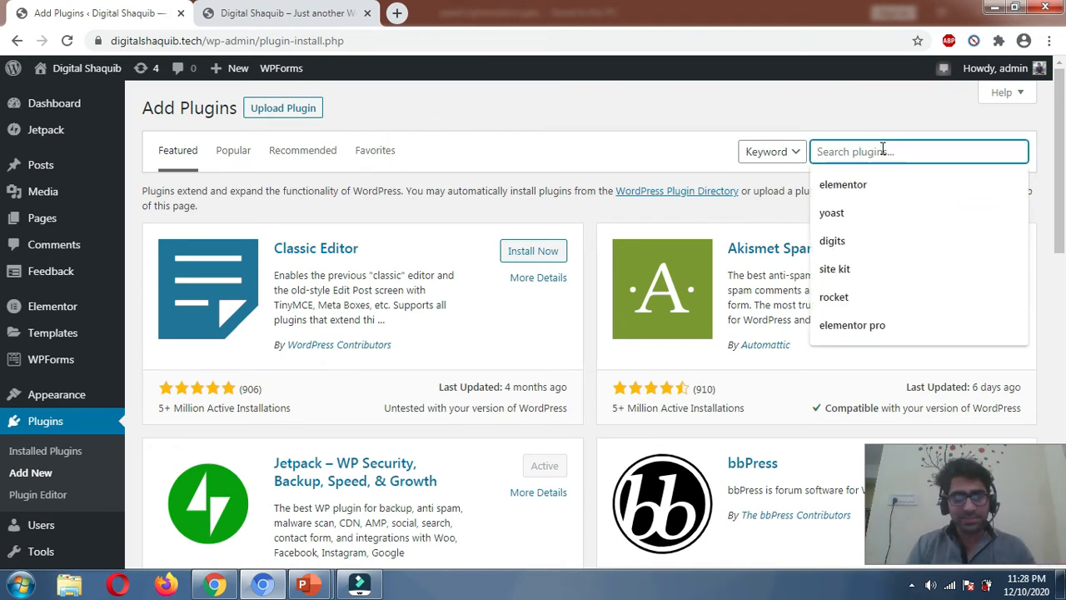
pyautogui.write('a3 la')
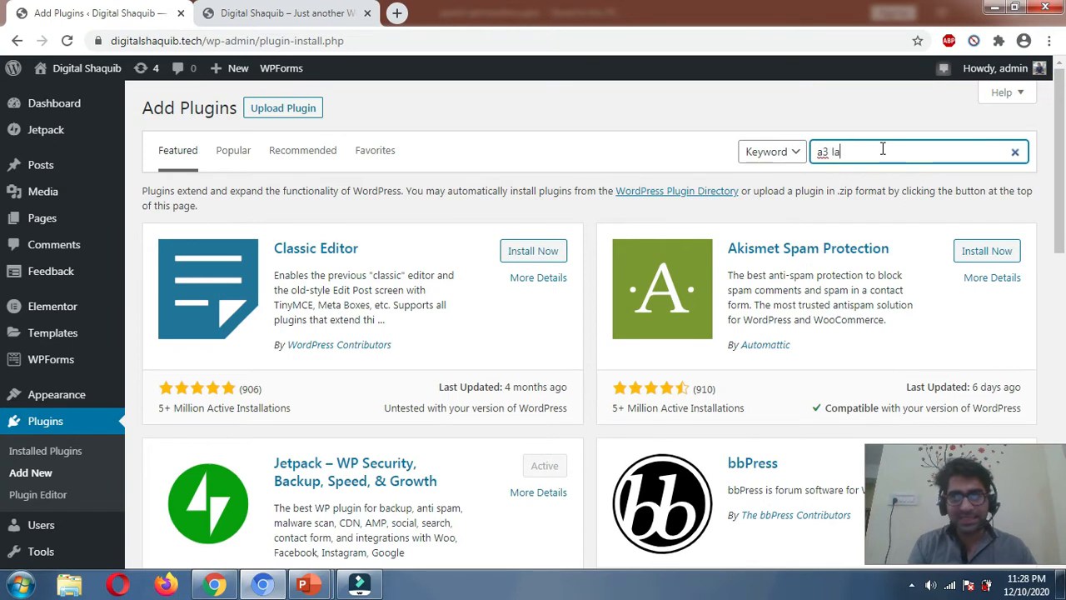
pyautogui.write('zy')
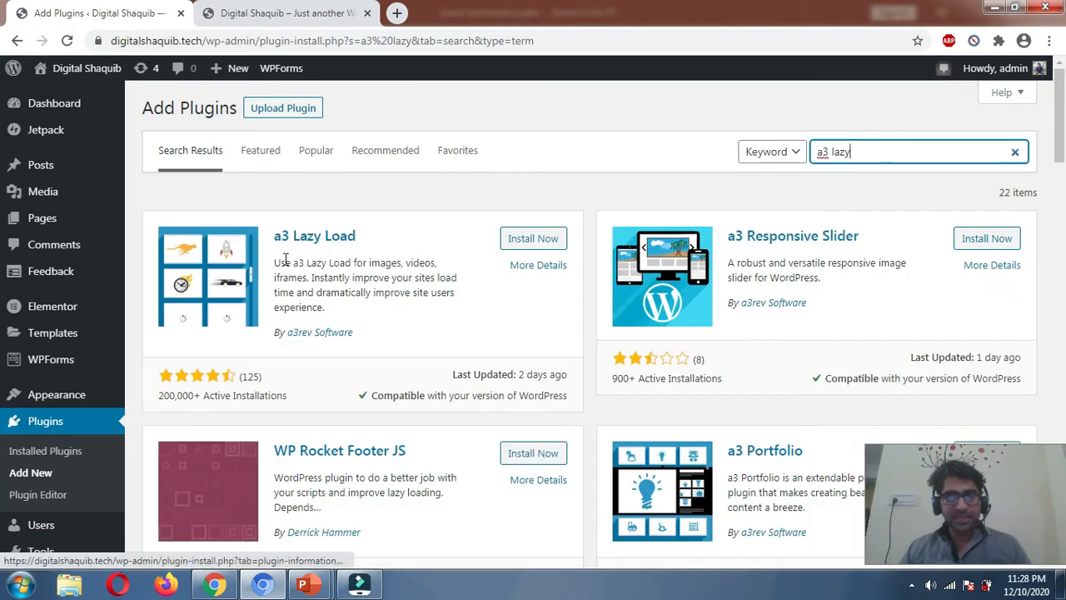
# Install and activate the a3 Lazy Load plugin.
pyautogui.click(523, 245)
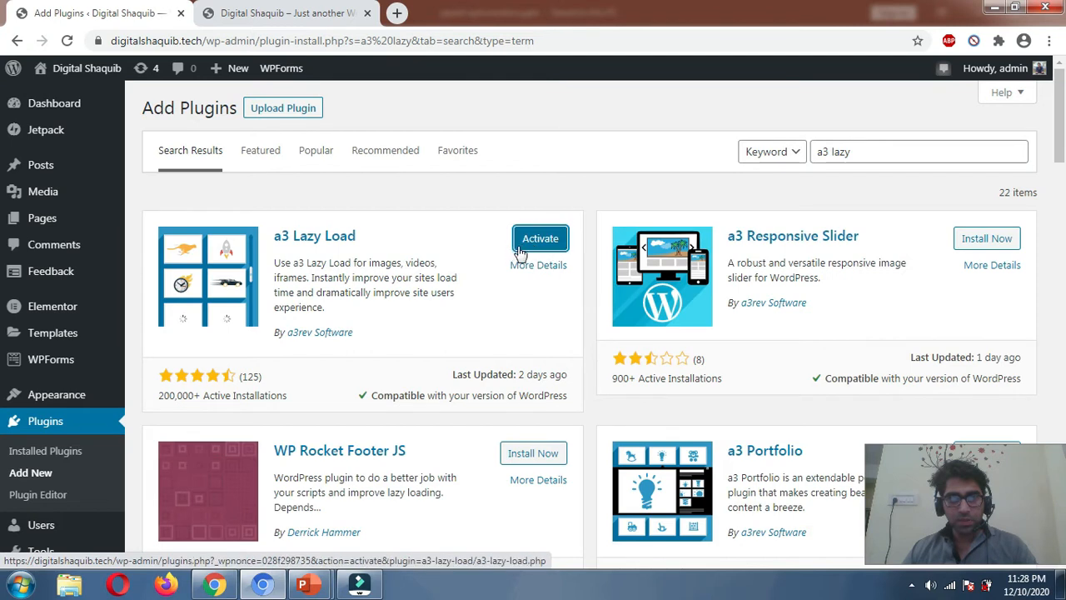
pyautogui.click(524, 242)
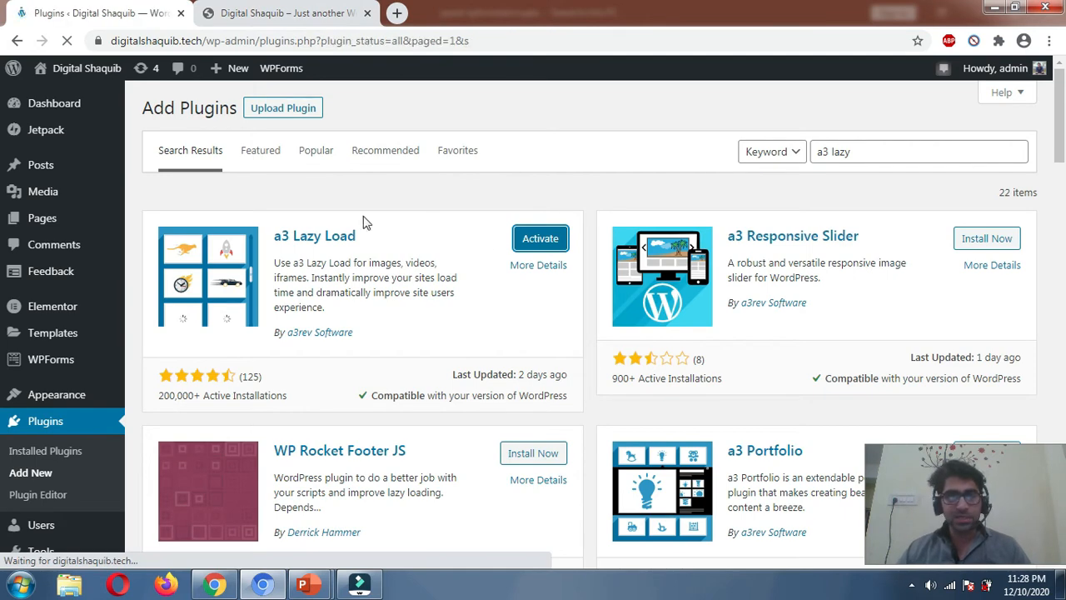
pyautogui.scroll(-2, 342, 237)
pyautogui.scroll(2, 337, 238)
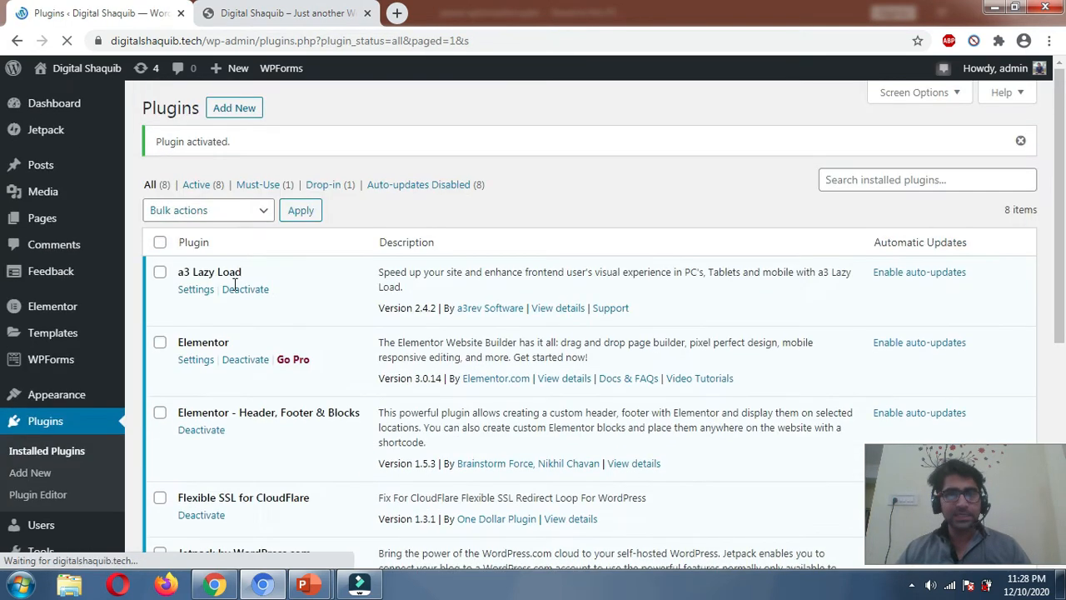
# Open the a3 Lazy Load settings and turn on Clean up on Deletion under House Keeping.
pyautogui.click(189, 291)
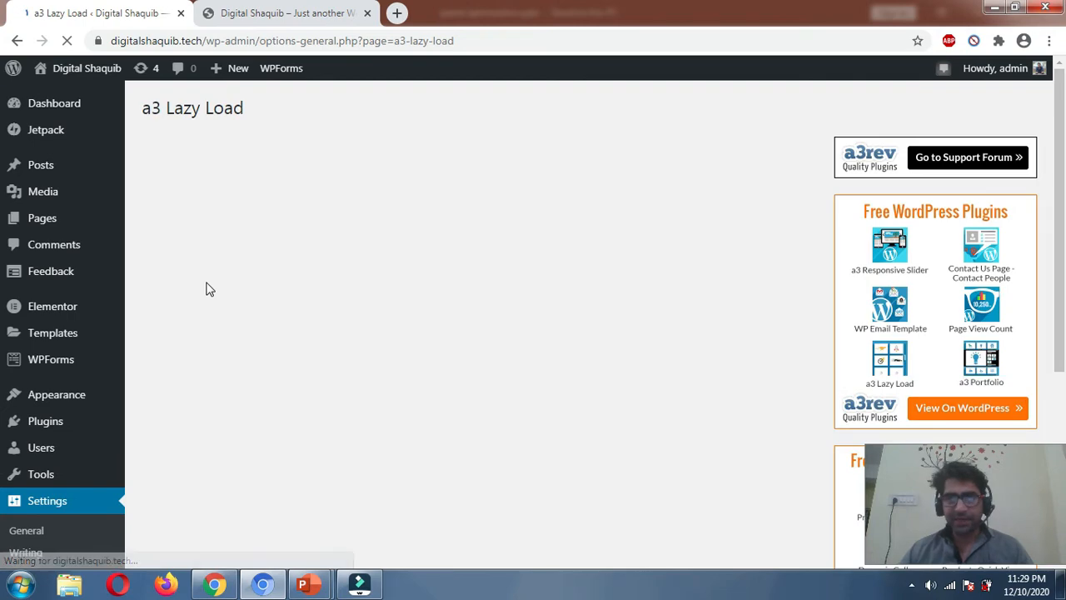
pyautogui.scroll(-1, 241, 291)
pyautogui.scroll(1, 250, 284)
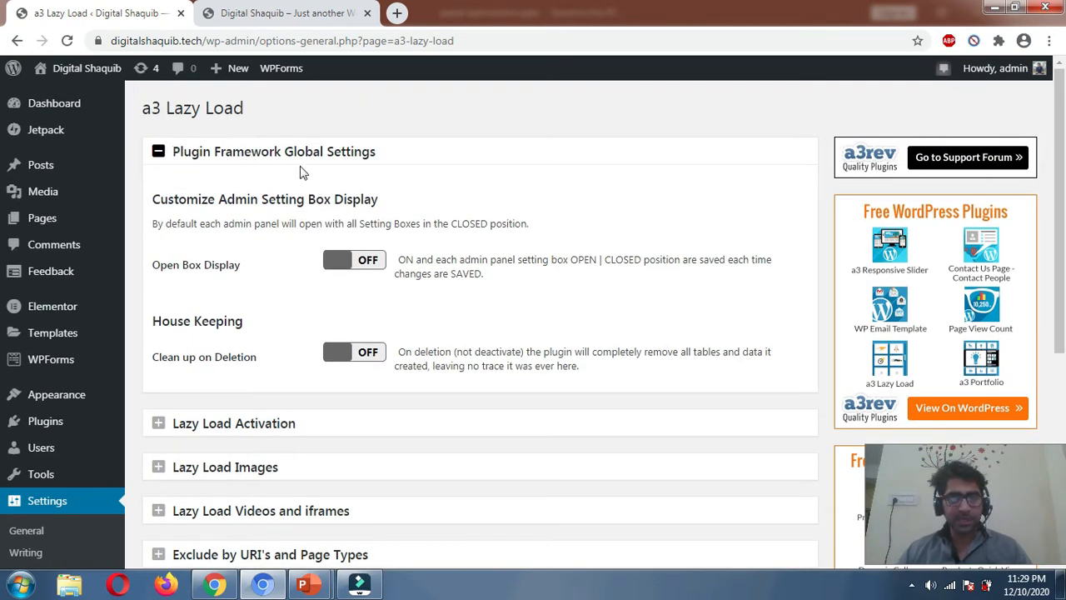
pyautogui.click(354, 367)
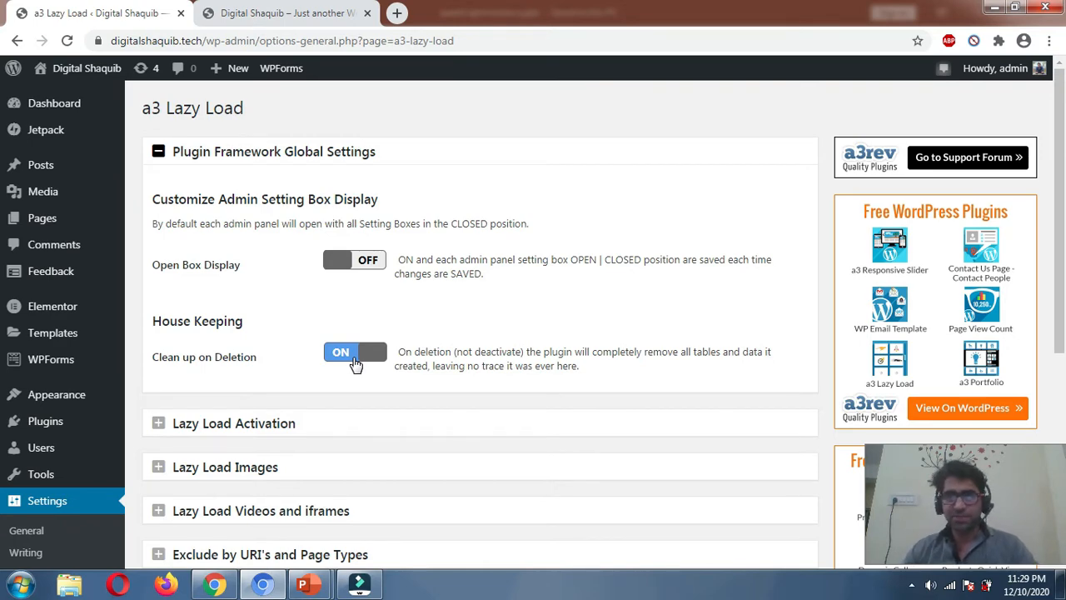
# Expand the Lazy Load Activation section and check the Enable Lazy Load option.
pyautogui.scroll(-1, 355, 364)
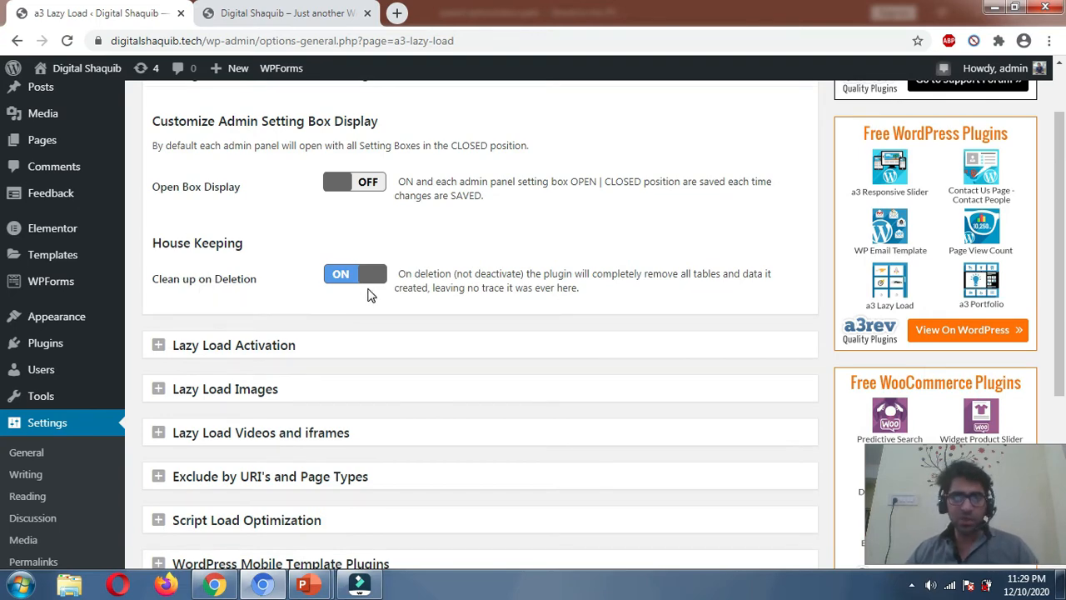
pyautogui.scroll(-1, 368, 293)
pyautogui.click(209, 266)
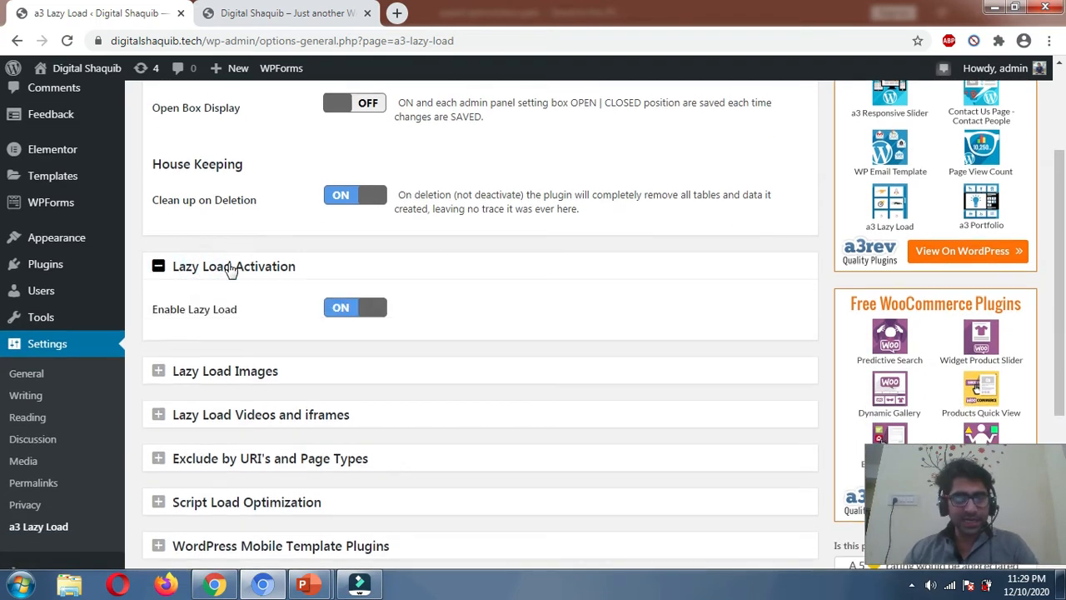
pyautogui.scroll(-1, 232, 271)
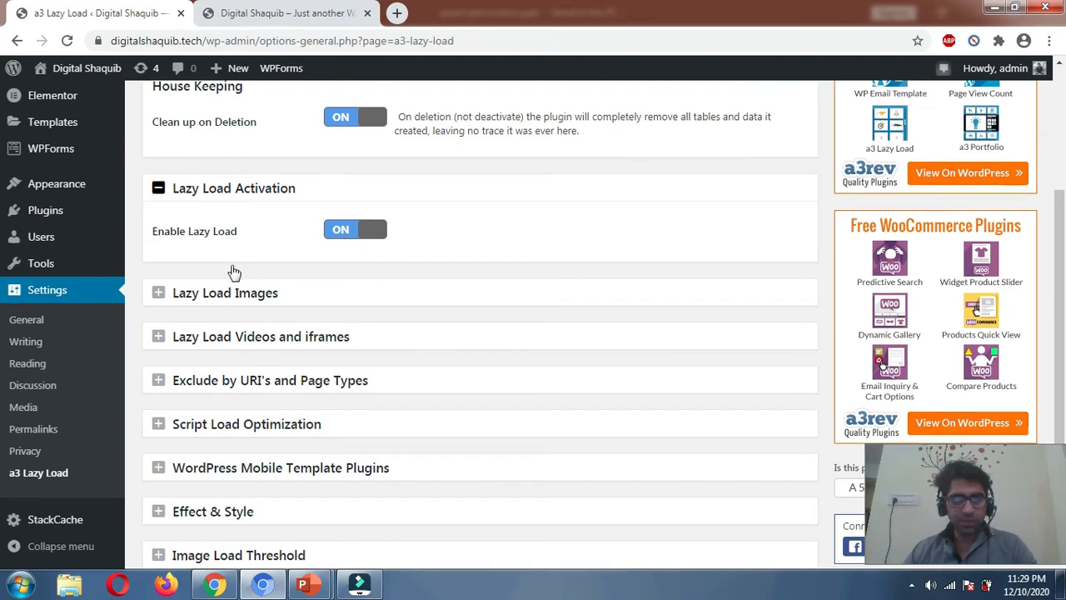
# Expand the Lazy Load Images section and review its image type, Noscript Support, Exclude Images and Horizontal Scroll options.
pyautogui.scroll(-2, 231, 250)
pyautogui.click(226, 141)
pyautogui.scroll(-1, 281, 154)
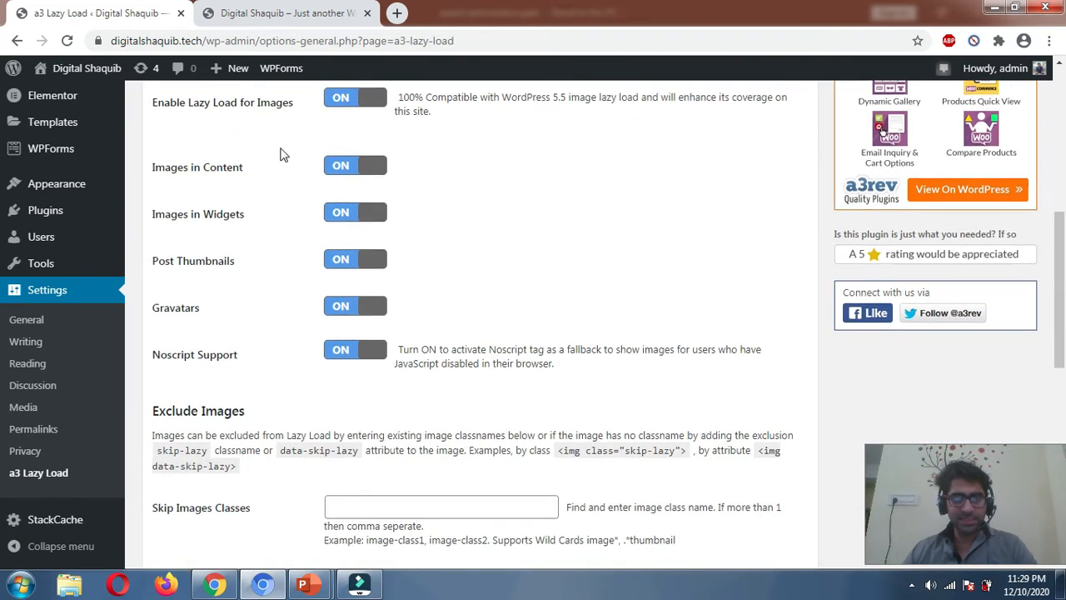
pyautogui.scroll(1, 281, 155)
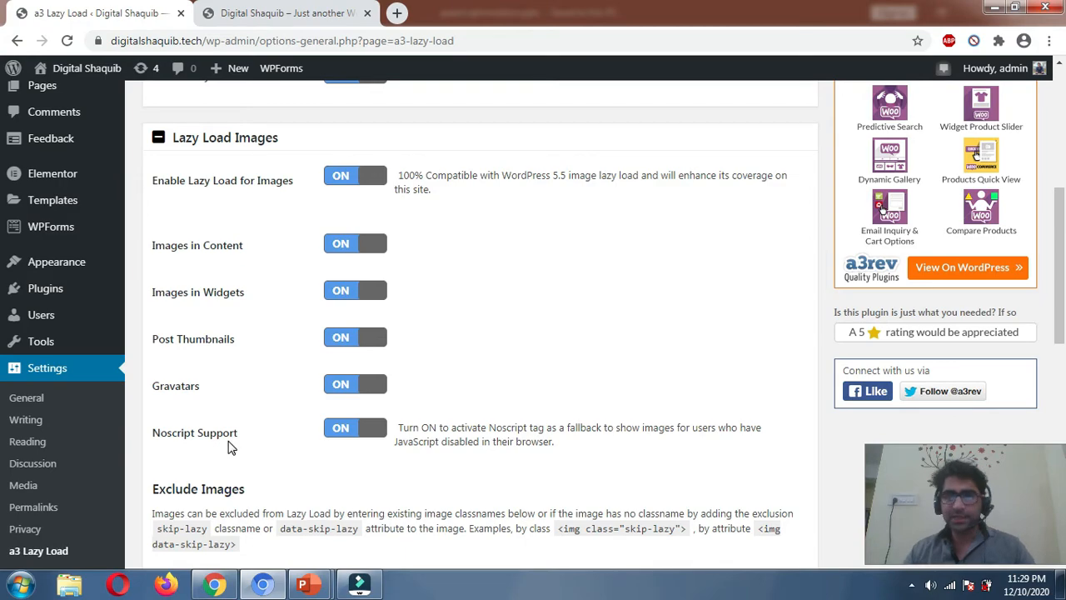
pyautogui.scroll(-4, 250, 425)
pyautogui.scroll(3, 341, 250)
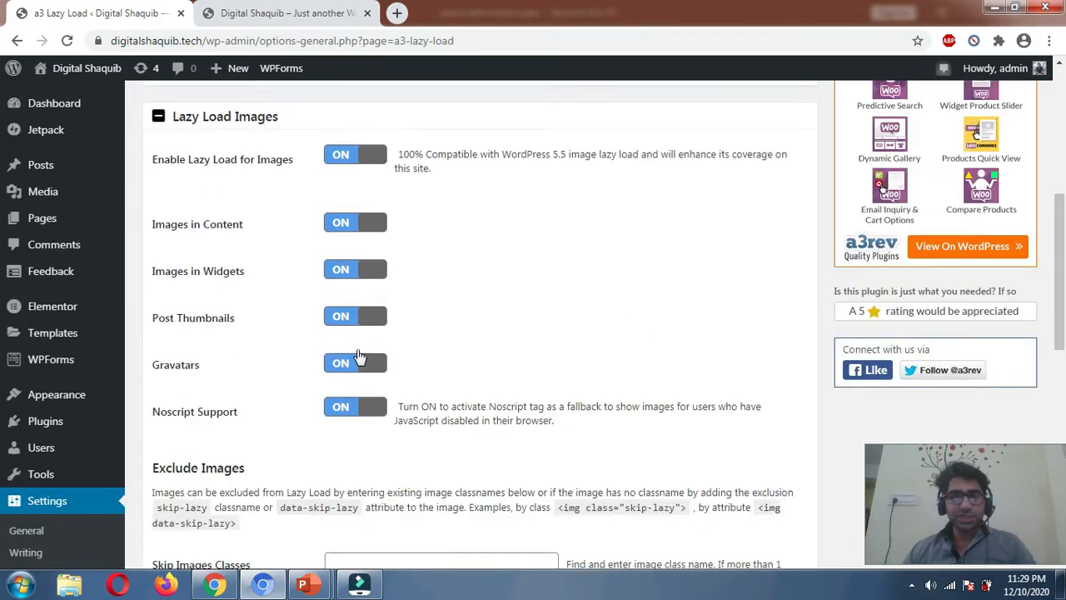
pyautogui.scroll(2, 350, 333)
pyautogui.scroll(-2, 339, 334)
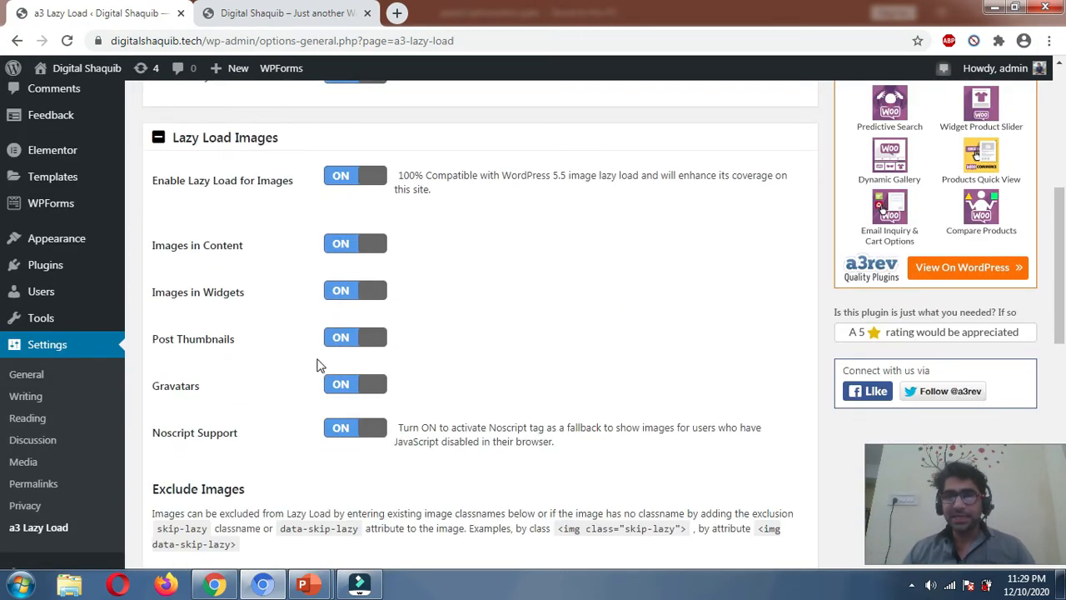
pyautogui.scroll(-2, 333, 292)
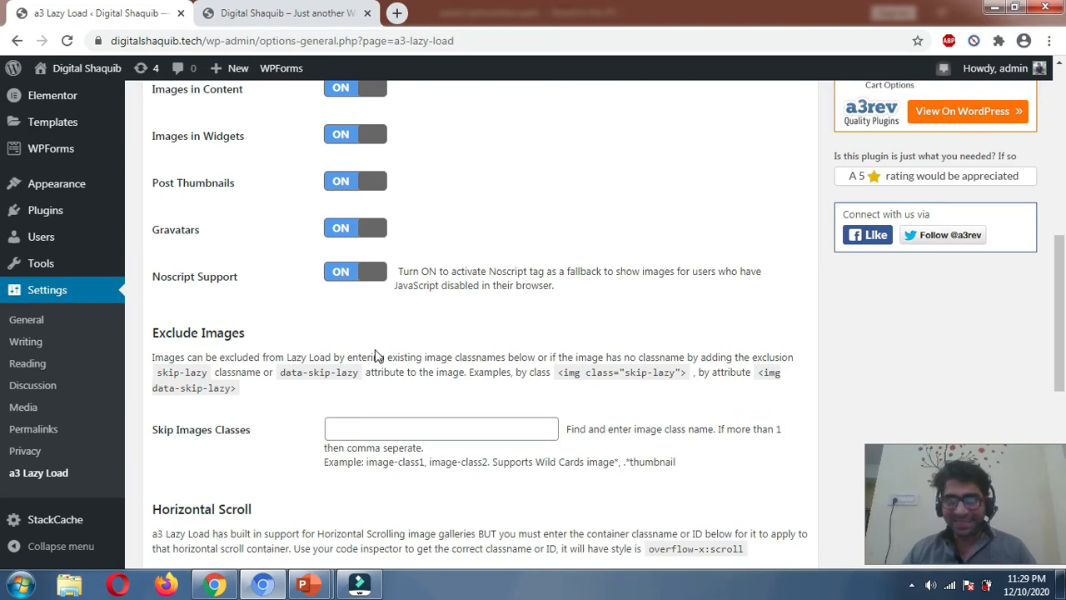
pyautogui.scroll(-2, 324, 333)
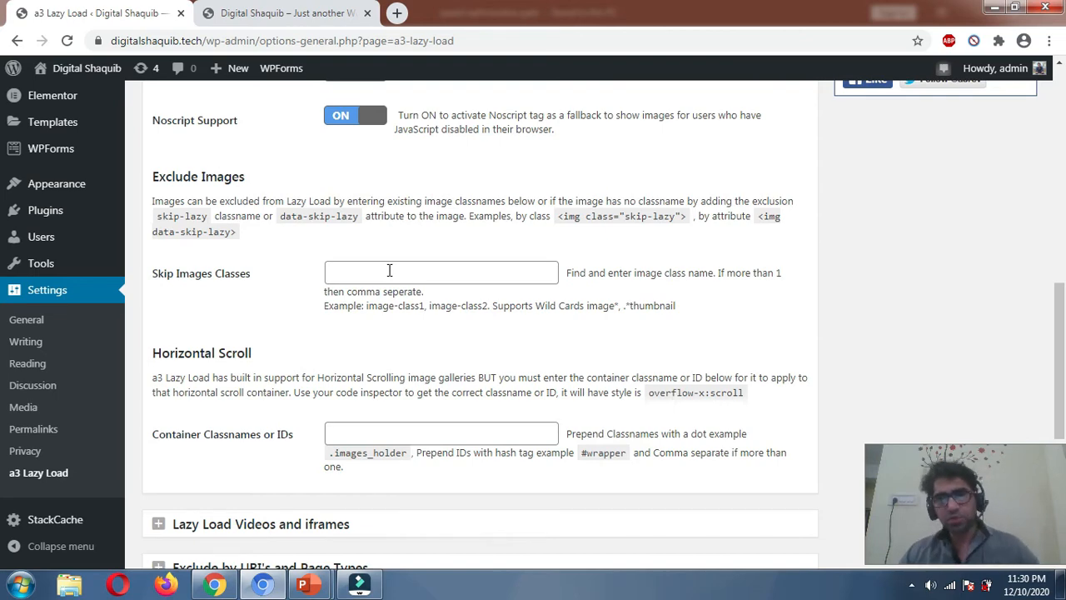
# Expand the Lazy Load Videos and iframes section and review its content, widget, Noscript Support and exclusion options.
pyautogui.scroll(-3, 390, 267)
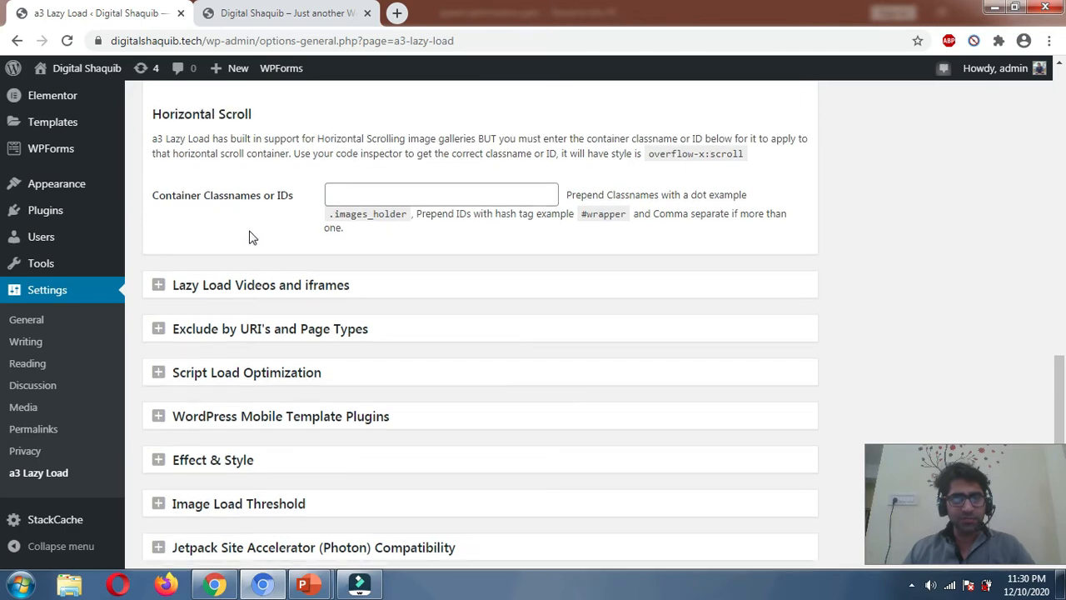
pyautogui.scroll(-1, 252, 229)
pyautogui.click(255, 212)
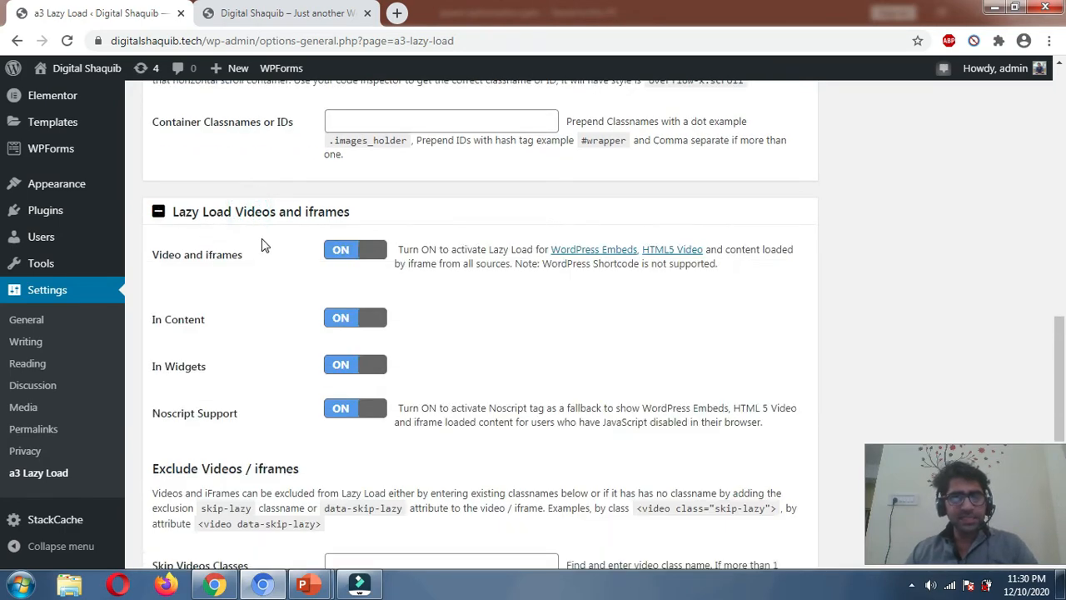
pyautogui.scroll(-1, 316, 212)
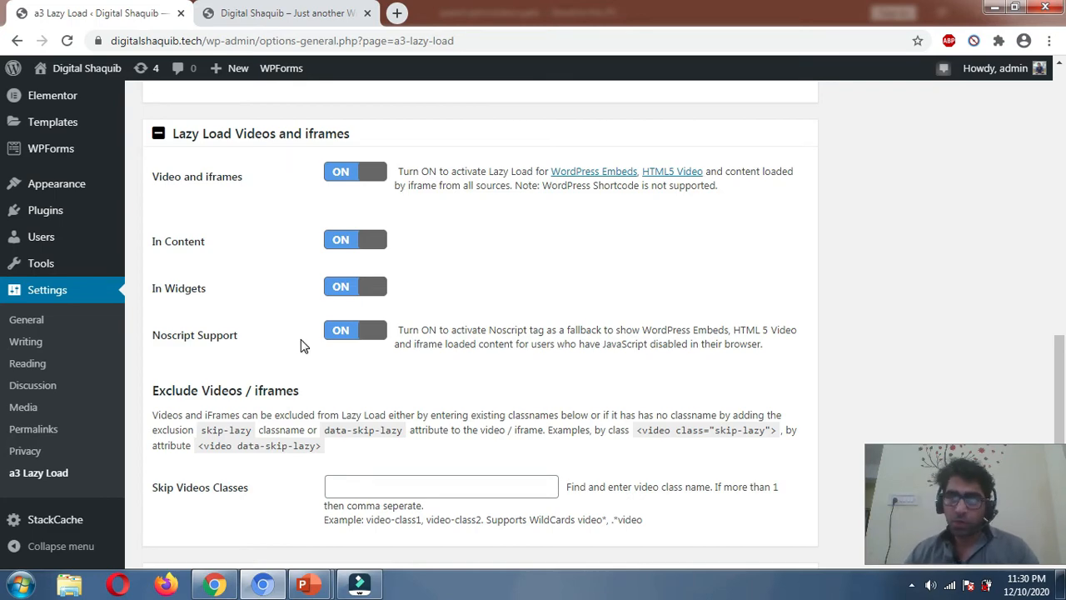
pyautogui.scroll(-1, 299, 333)
pyautogui.scroll(-2, 333, 287)
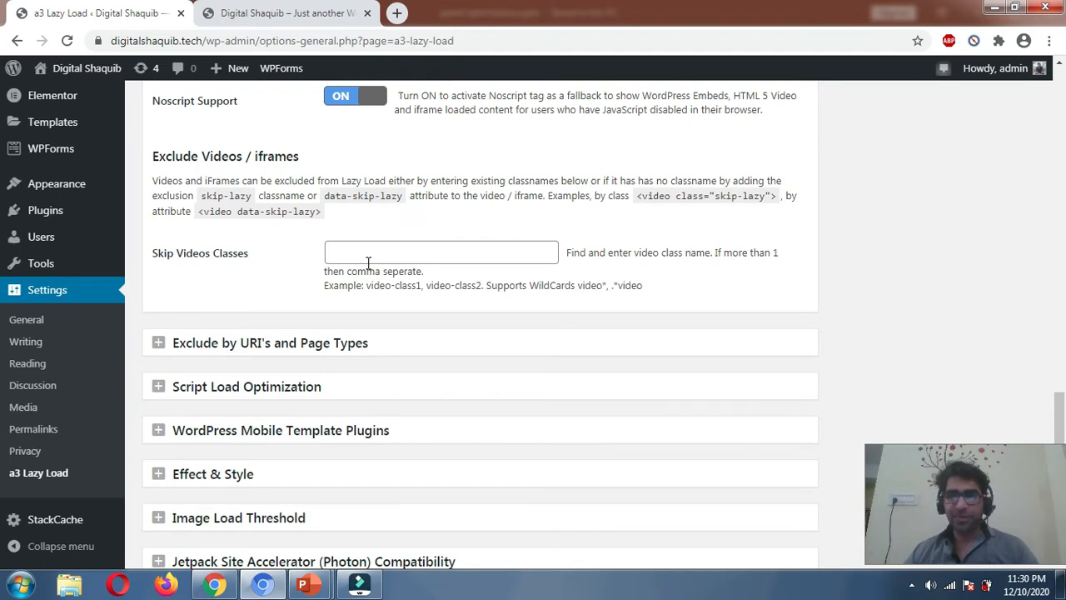
# Expand the Exclude by URI's and Page Types section and review the URI field and the Page Type Exclusions options.
pyautogui.scroll(-1, 371, 261)
pyautogui.click(227, 272)
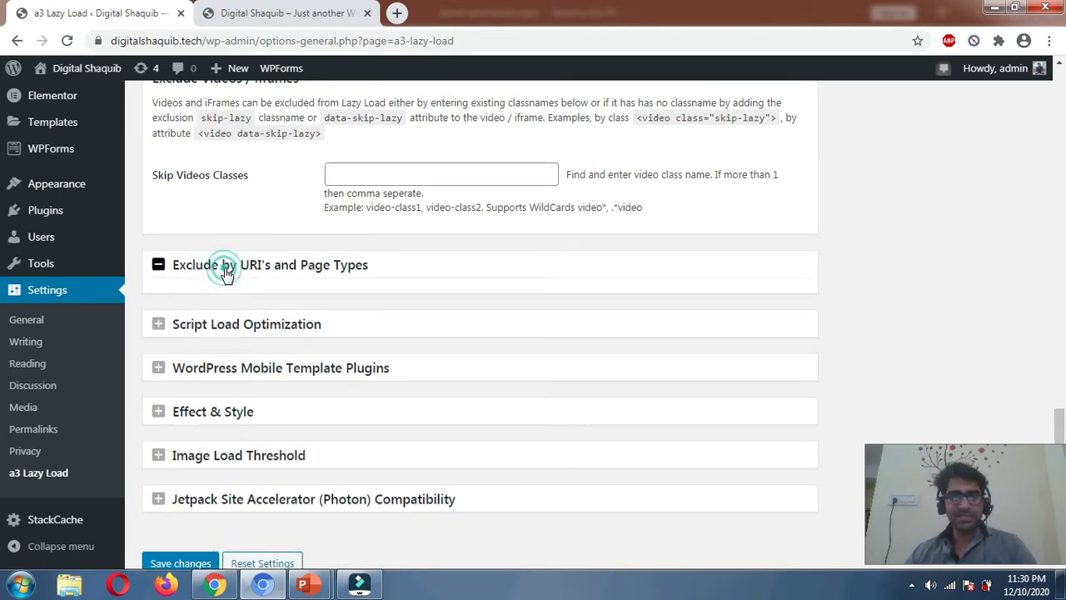
pyautogui.scroll(-4, 229, 279)
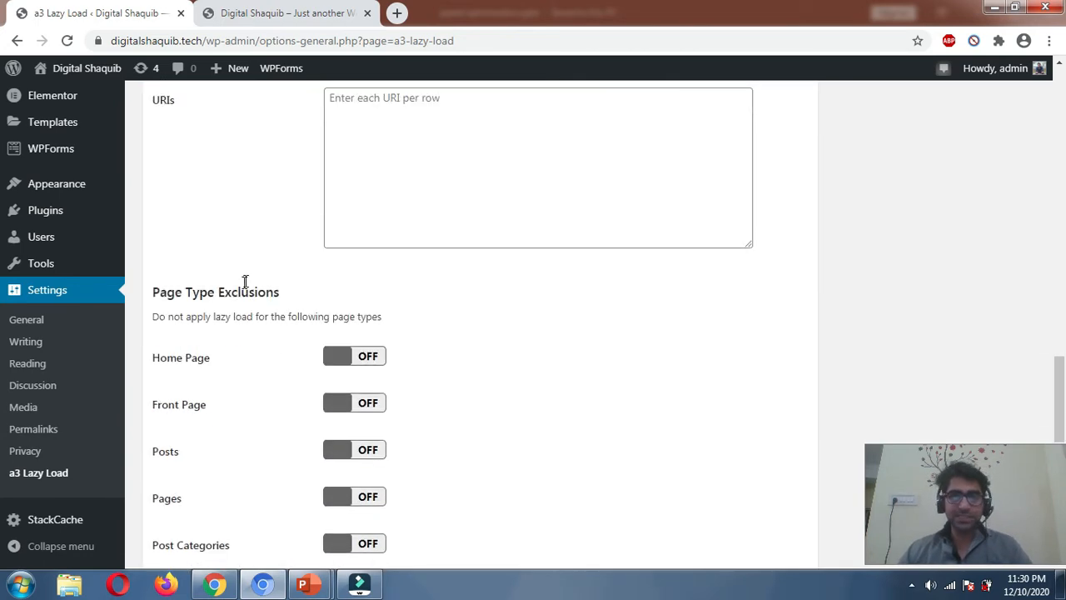
pyautogui.scroll(-2, 238, 283)
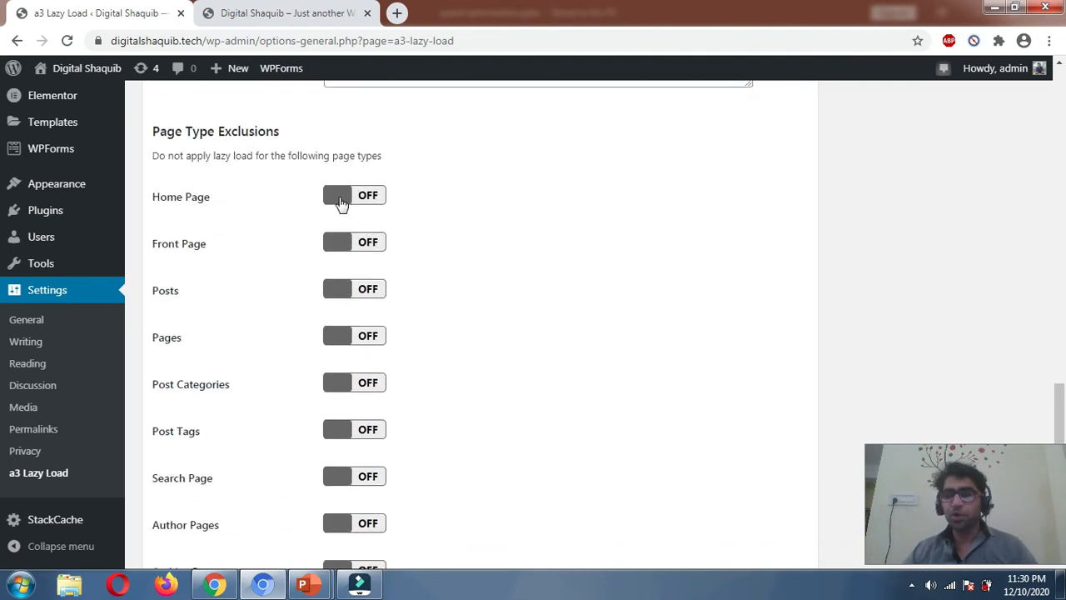
pyautogui.scroll(-1, 340, 238)
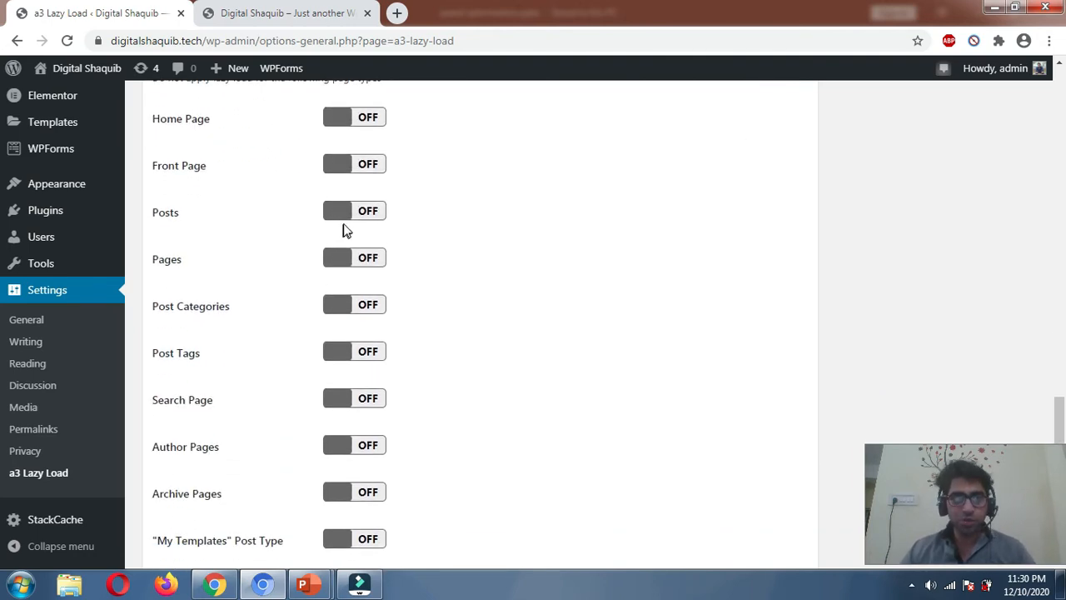
pyautogui.scroll(-2, 326, 255)
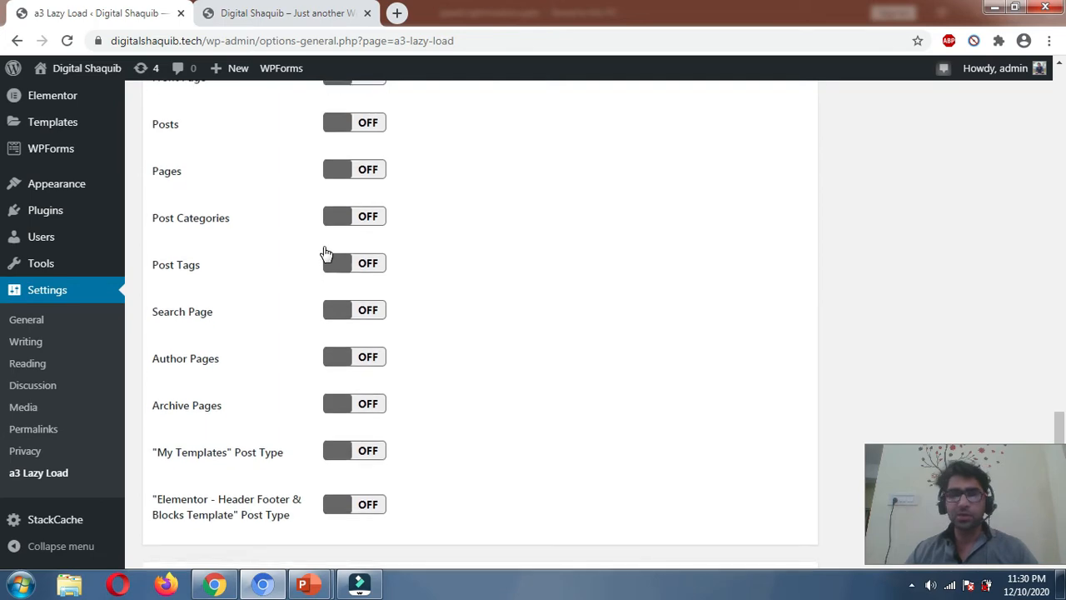
pyautogui.scroll(-2, 324, 226)
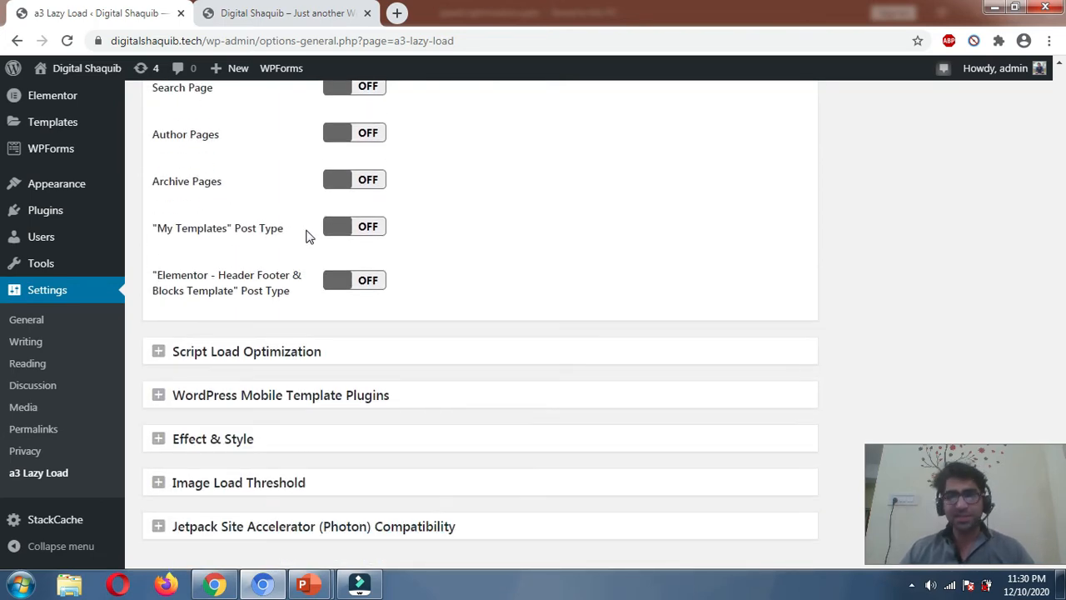
pyautogui.scroll(-1, 312, 238)
pyautogui.scroll(4, 315, 240)
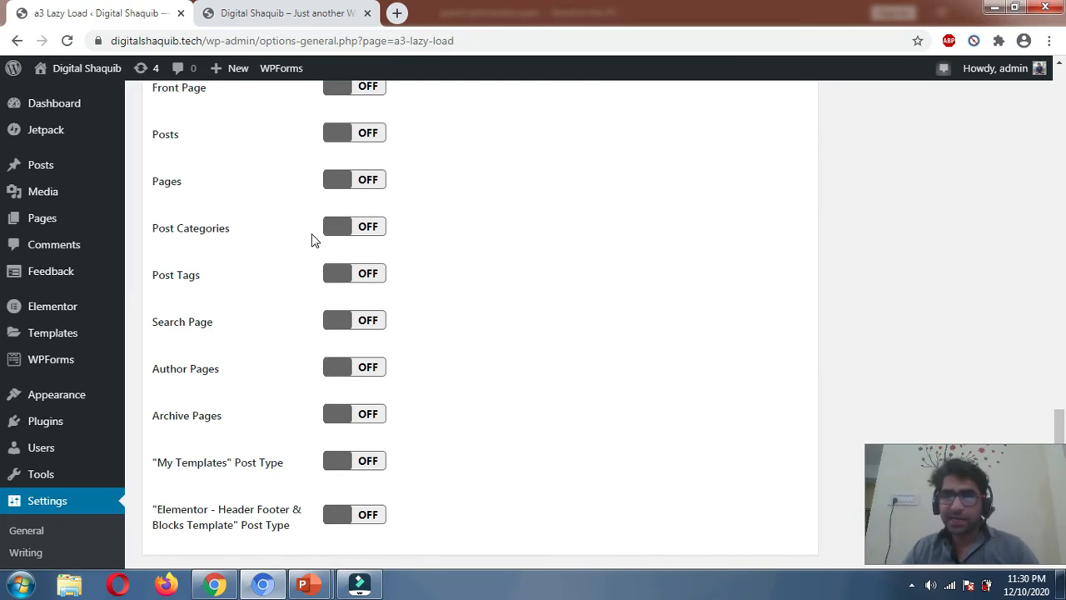
pyautogui.scroll(-5, 312, 239)
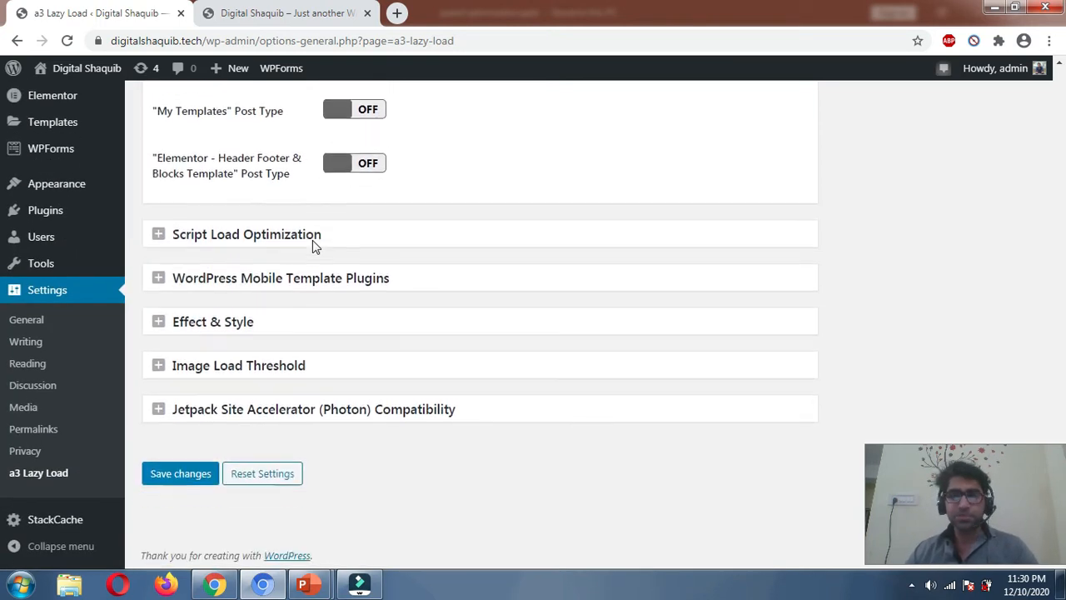
# Expand the Script Load Optimization and WordPress Mobile Template Plugins sections and review the theme loader and mobile theme options.
pyautogui.click(247, 235)
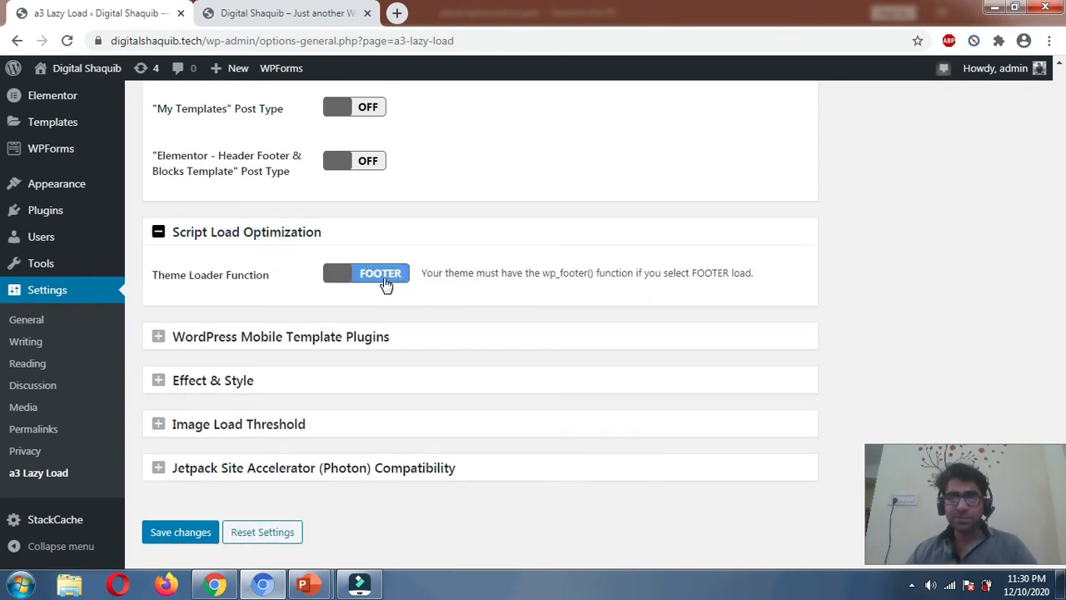
pyautogui.scroll(-1, 350, 275)
pyautogui.click(262, 276)
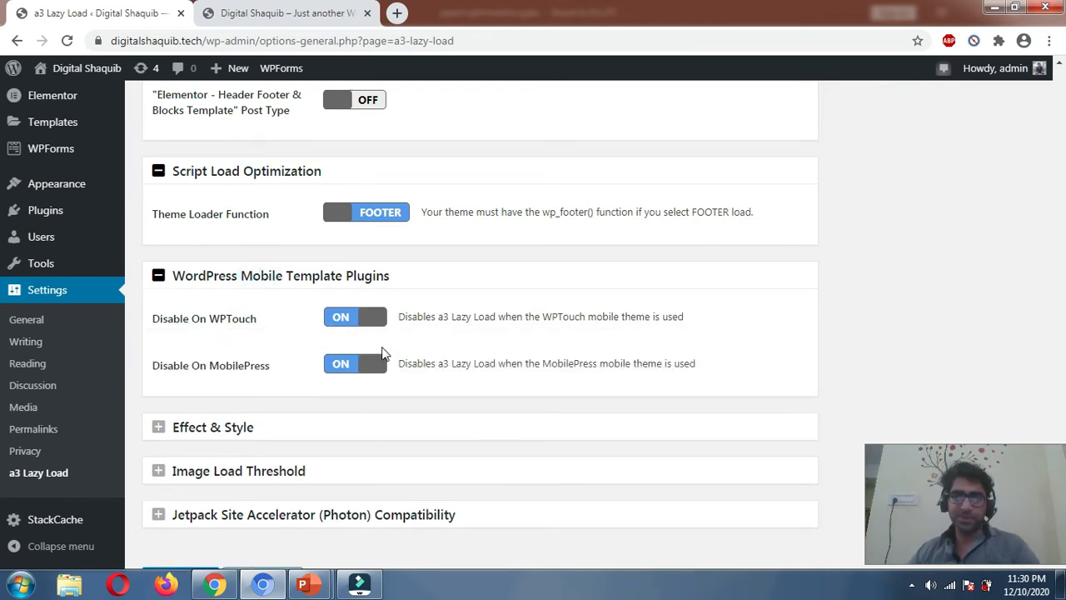
# Expand the Effect & Style section, try the Fade In loading effect and switch it back to Spinner.
pyautogui.scroll(-2, 383, 348)
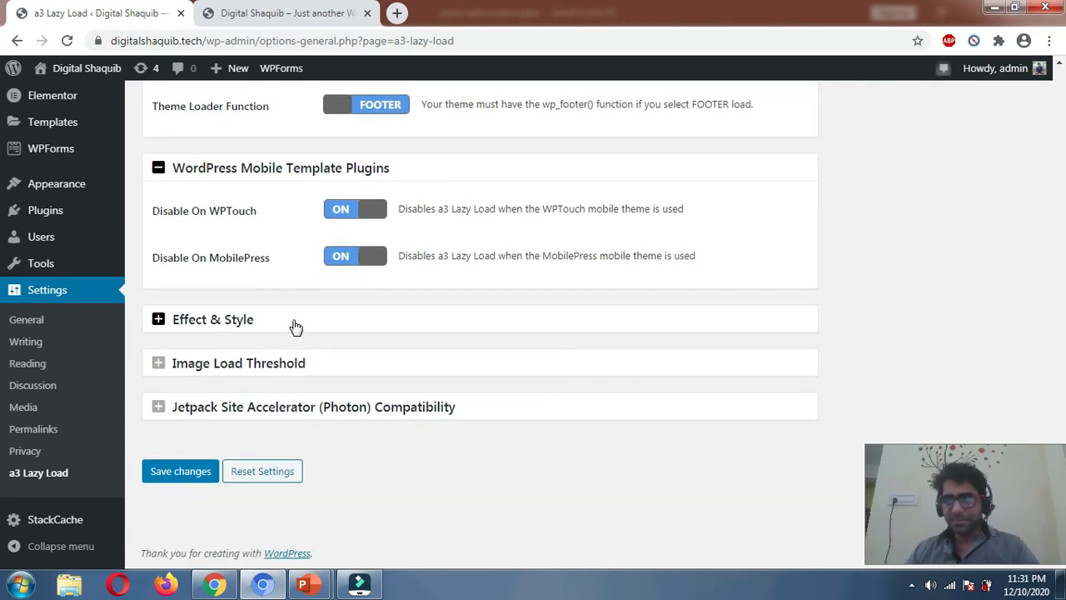
pyautogui.click(227, 319)
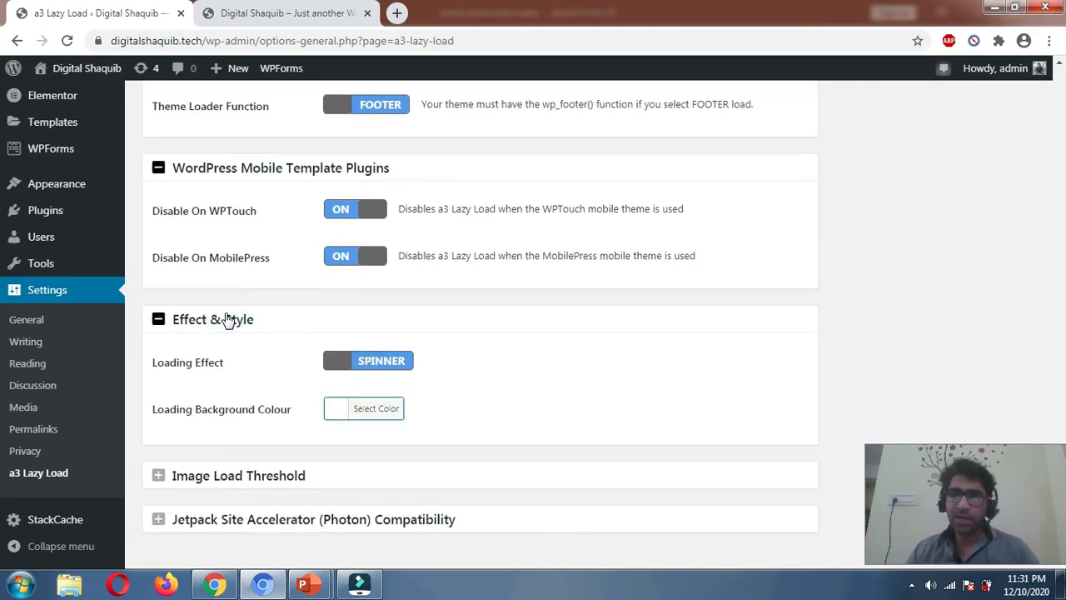
pyautogui.click(373, 365)
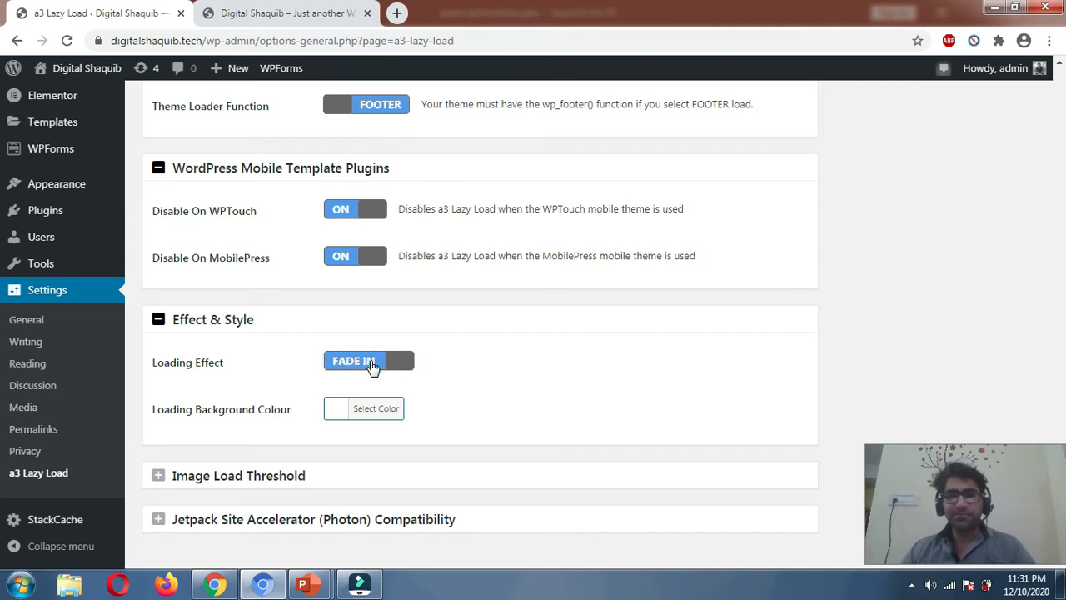
pyautogui.click(372, 365)
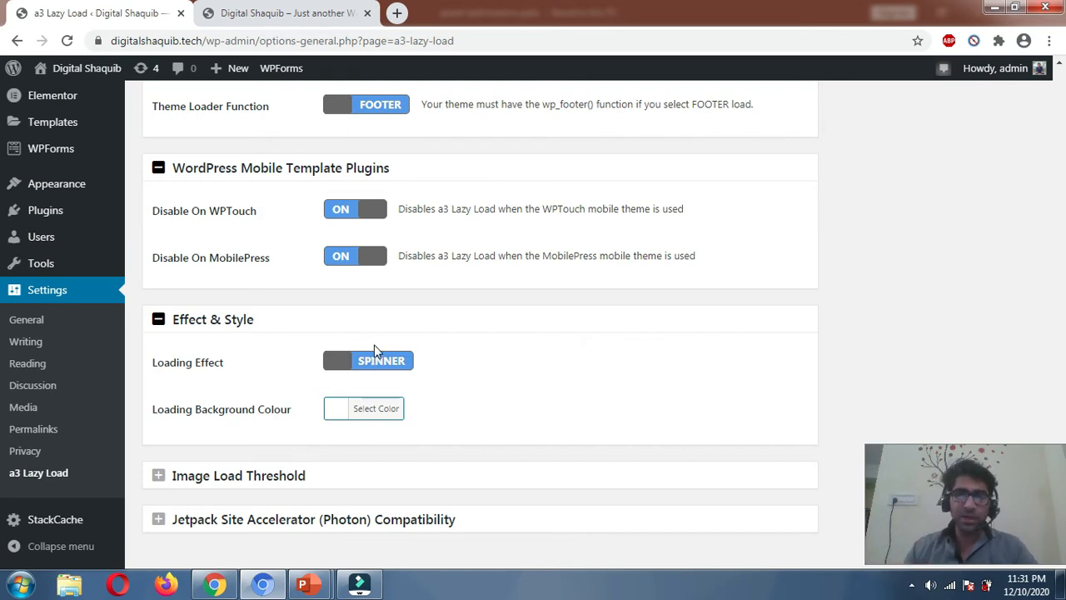
# Check the loading background colour option, then expand the Image Load Threshold section and review its pixel threshold setting.
pyautogui.scroll(-3, 372, 366)
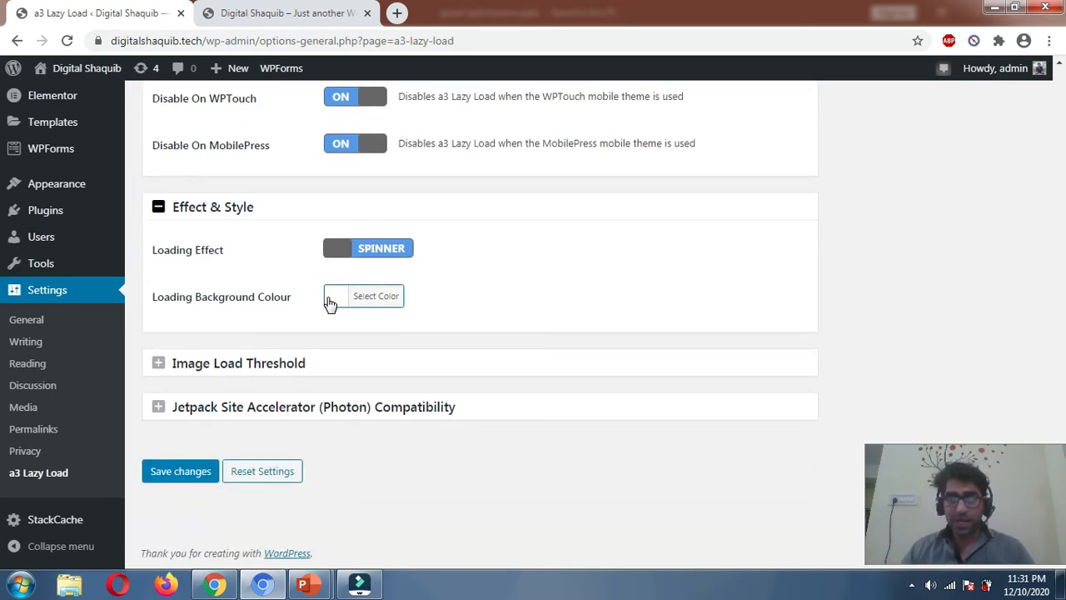
pyautogui.click(250, 362)
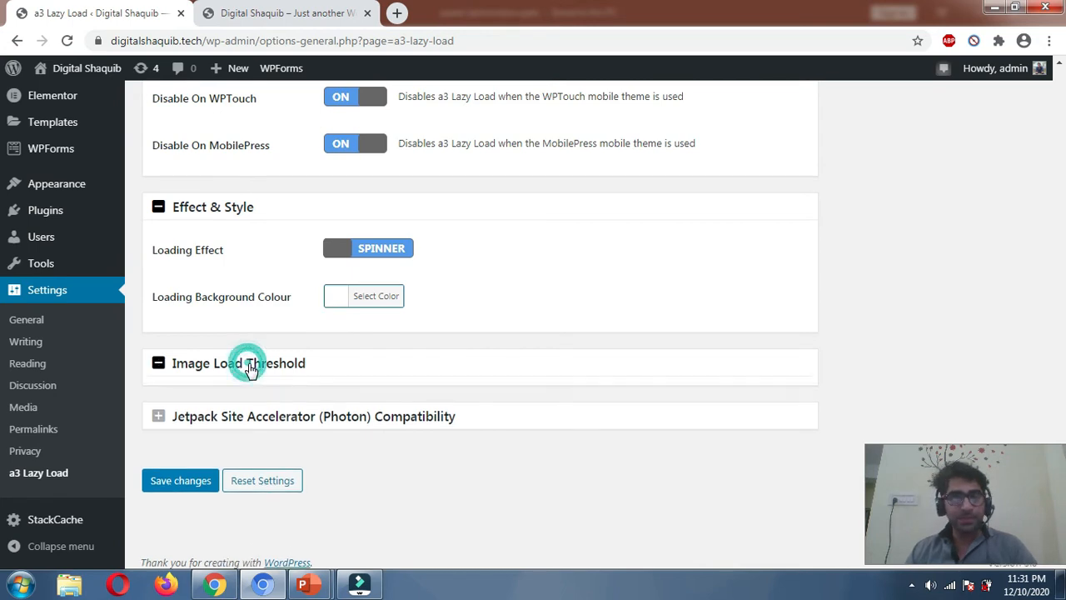
pyautogui.scroll(-2, 333, 350)
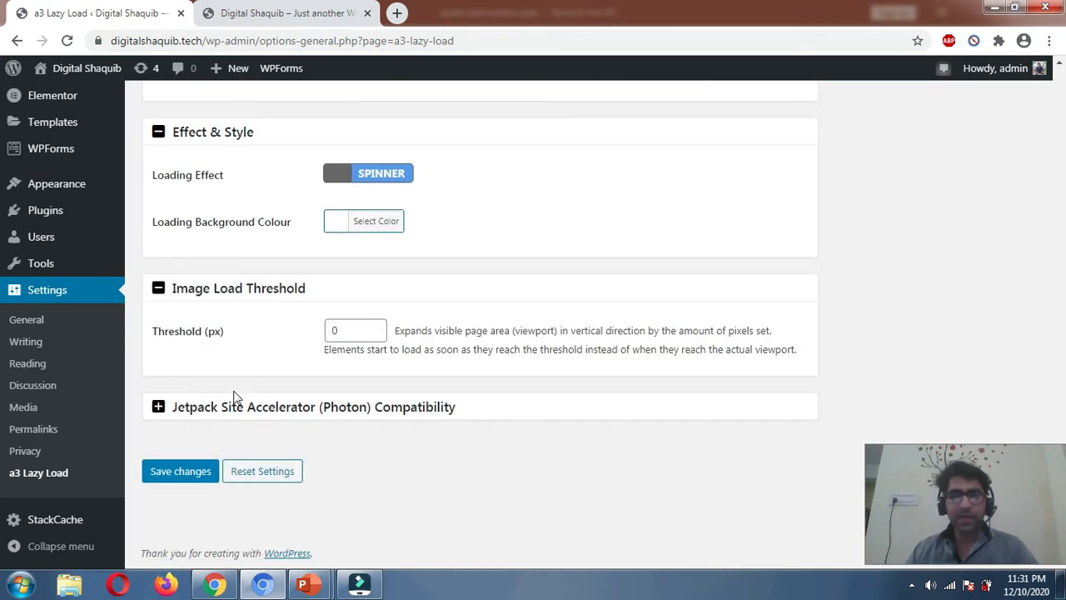
# Turn on Jetpack Compatibility in the Jetpack Site Accelerator (Photon) Compatibility section and save the plugin settings.
pyautogui.click(205, 418)
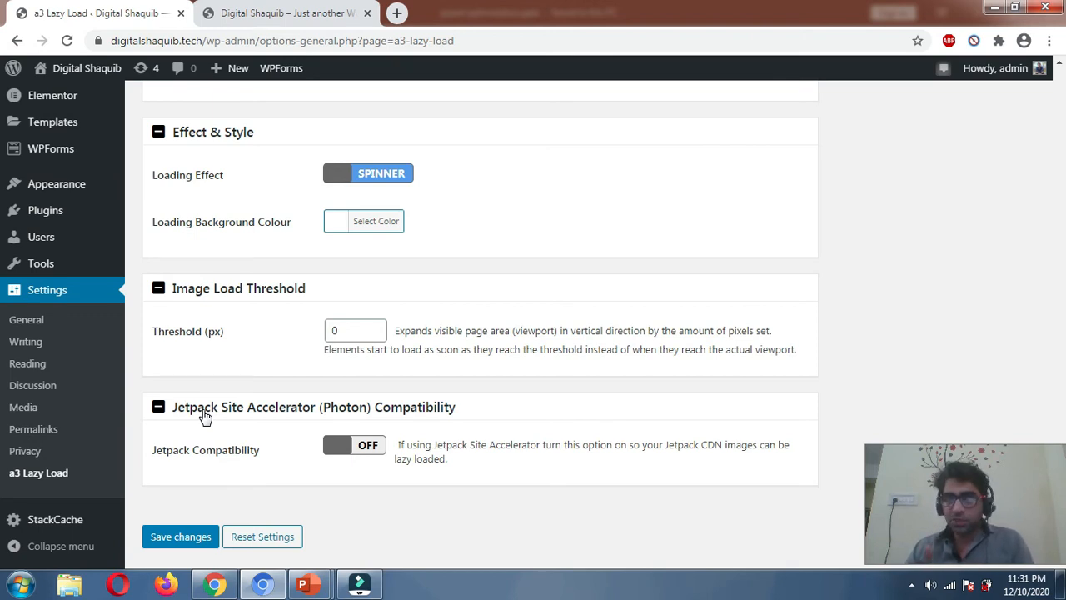
pyautogui.click(344, 448)
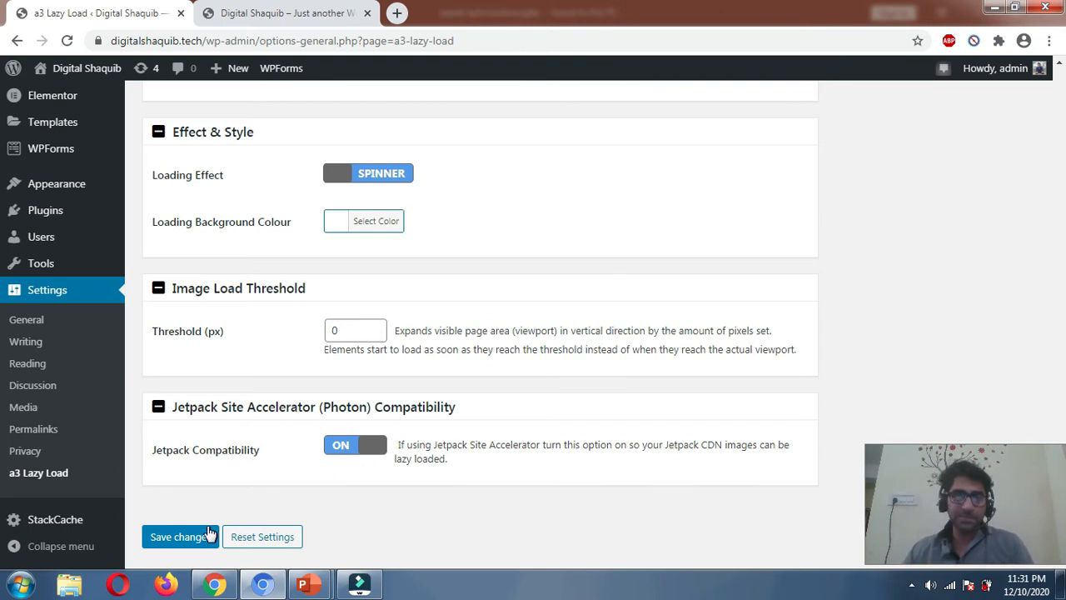
pyautogui.click(202, 533)
pyautogui.scroll(10, 250, 391)
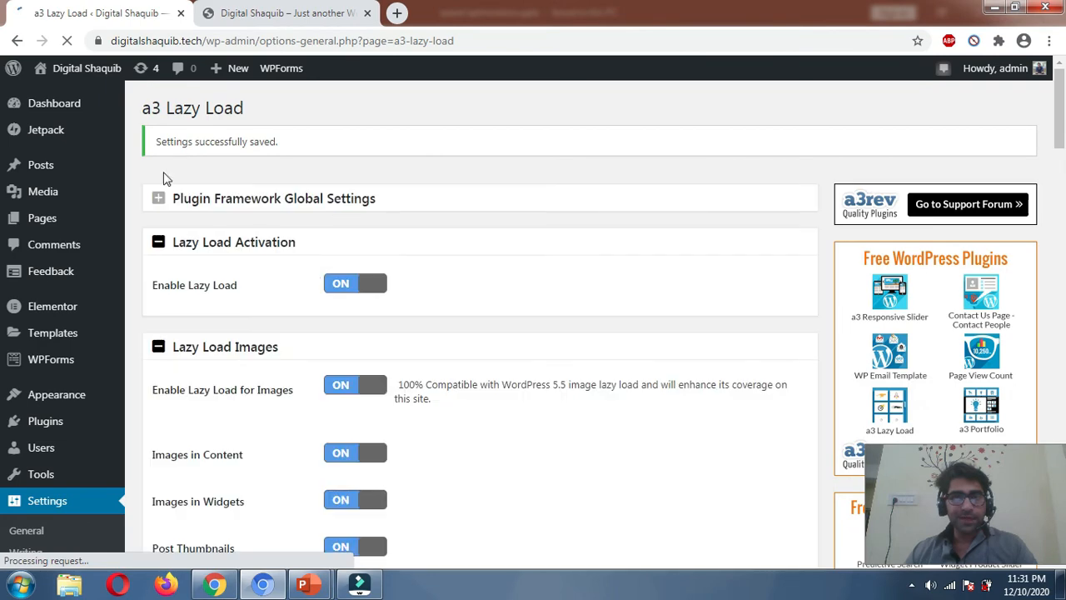
# Reload the Digital Shaquib homepage and look through it down to the footer to check how its images load.
pyautogui.click(297, 15)
pyautogui.scroll(10, 97, 196)
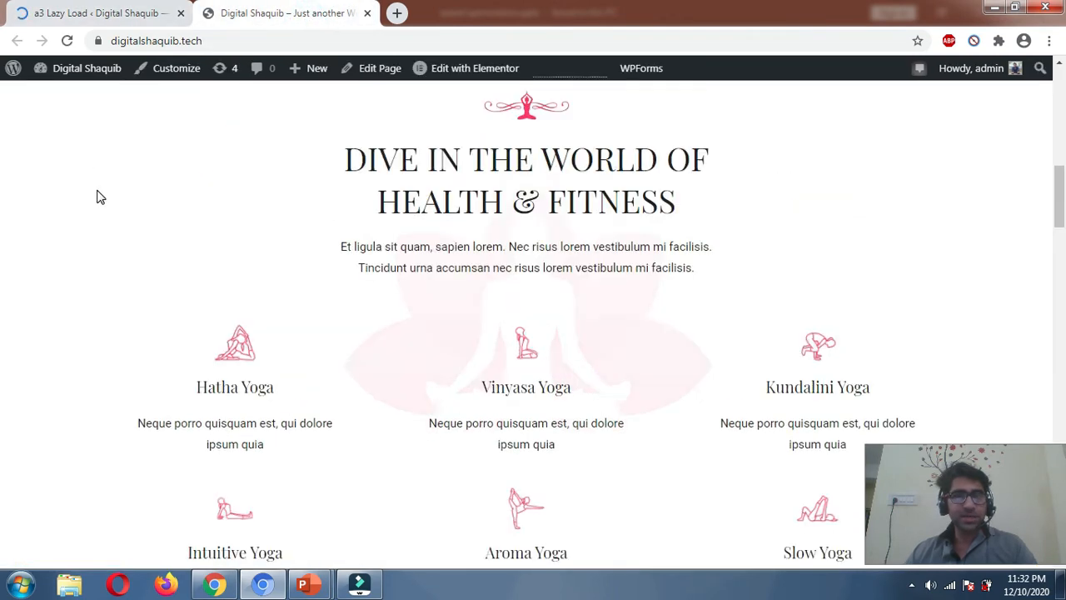
pyautogui.click(67, 40)
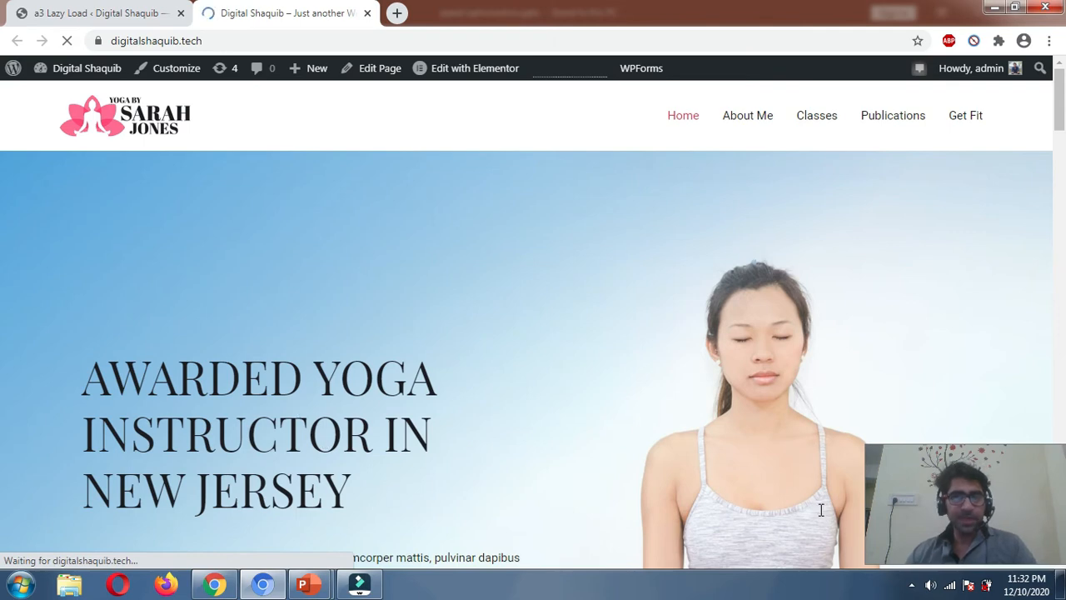
pyautogui.scroll(-4, 528, 428)
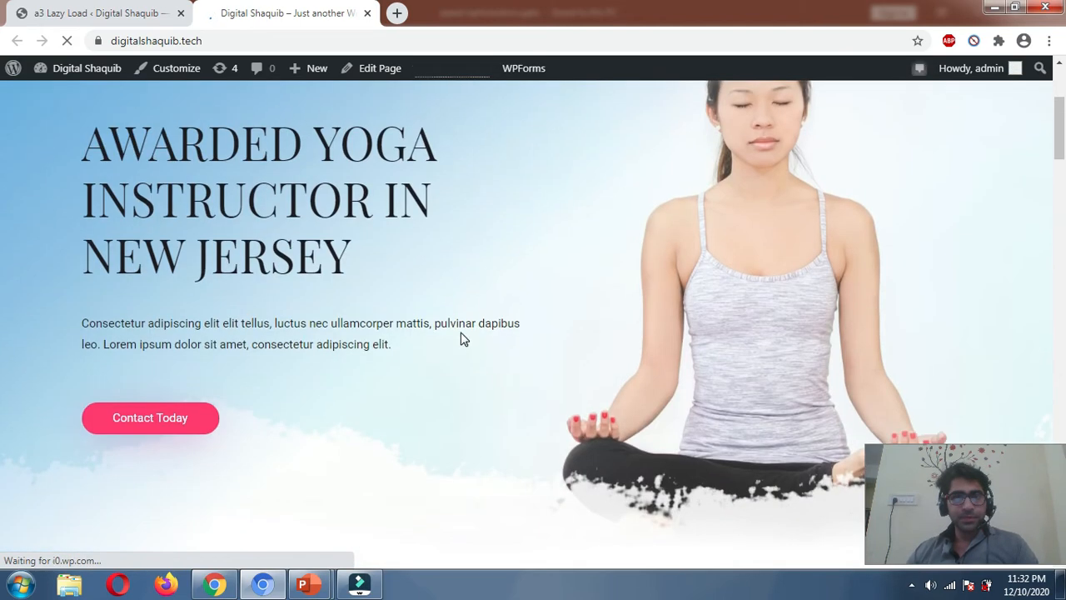
pyautogui.scroll(-15, 475, 266)
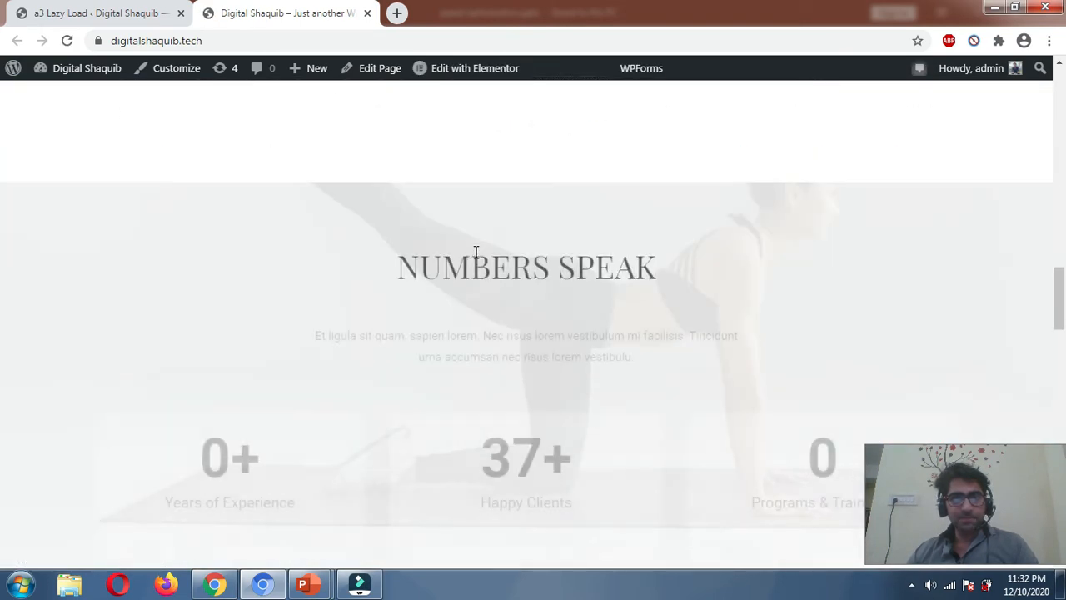
pyautogui.scroll(-12, 475, 256)
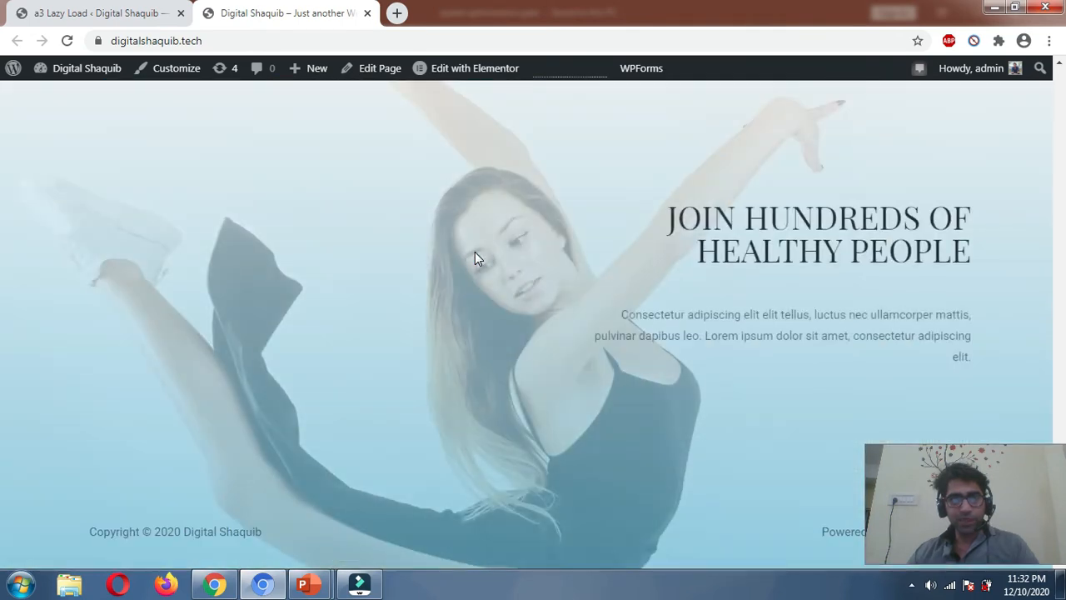
# Open wordpressguru.shop in a new browser tab.
pyautogui.click(396, 12)
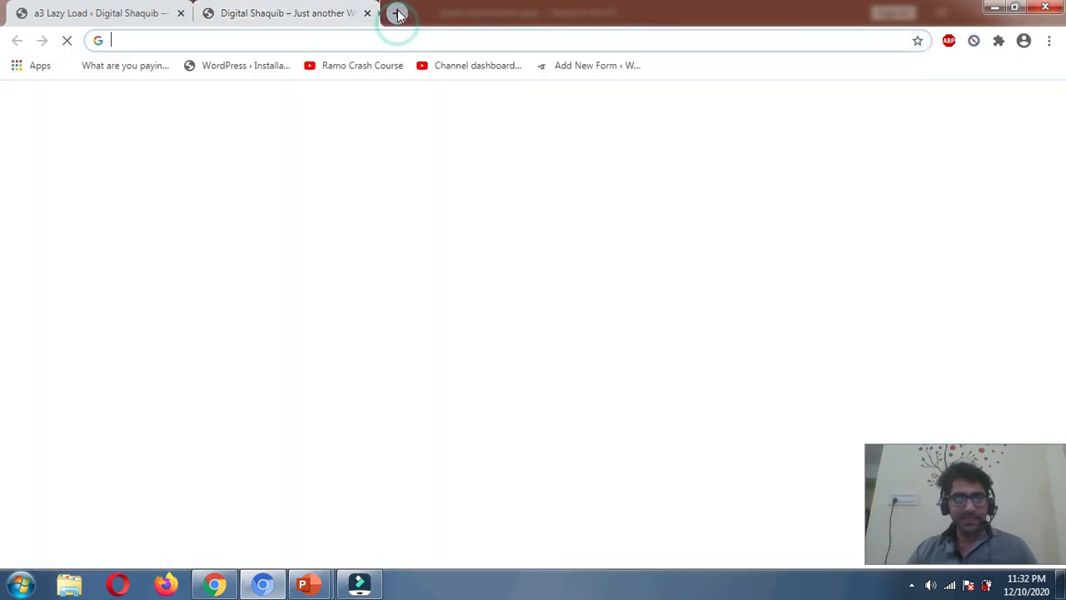
pyautogui.write('word')
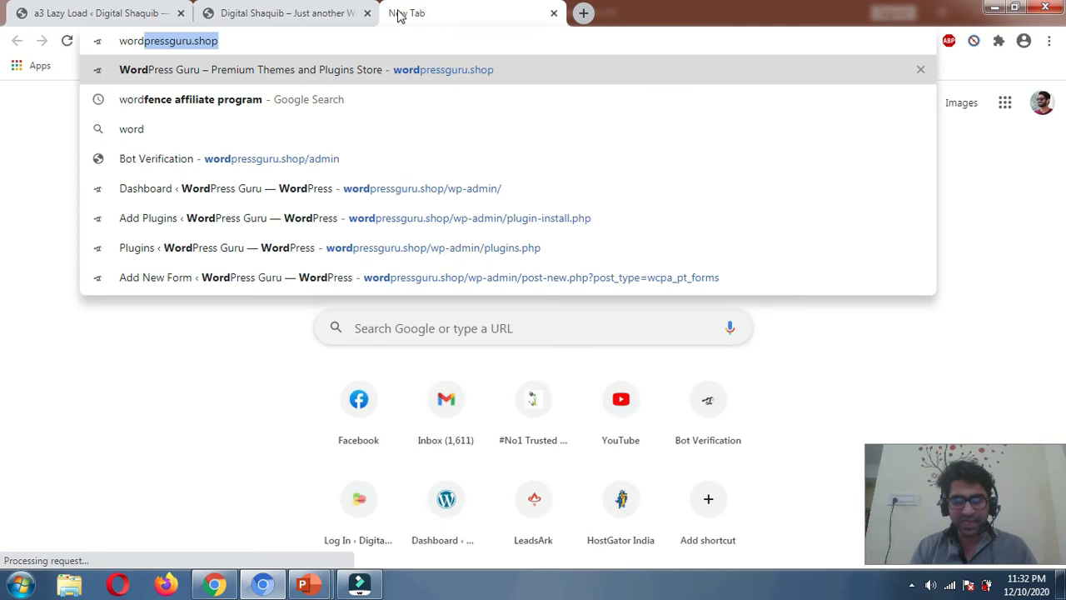
pyautogui.press('Return')
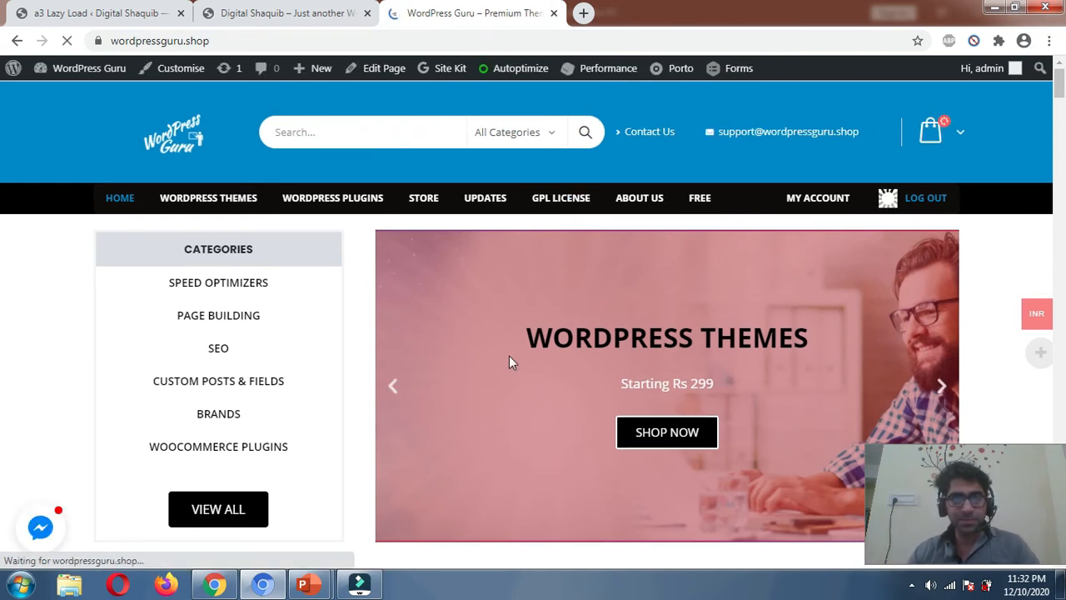
# Examine how the video, best-selling products, popular products and product lists load down the WordPress Guru homepage.
pyautogui.scroll(-15, 556, 348)
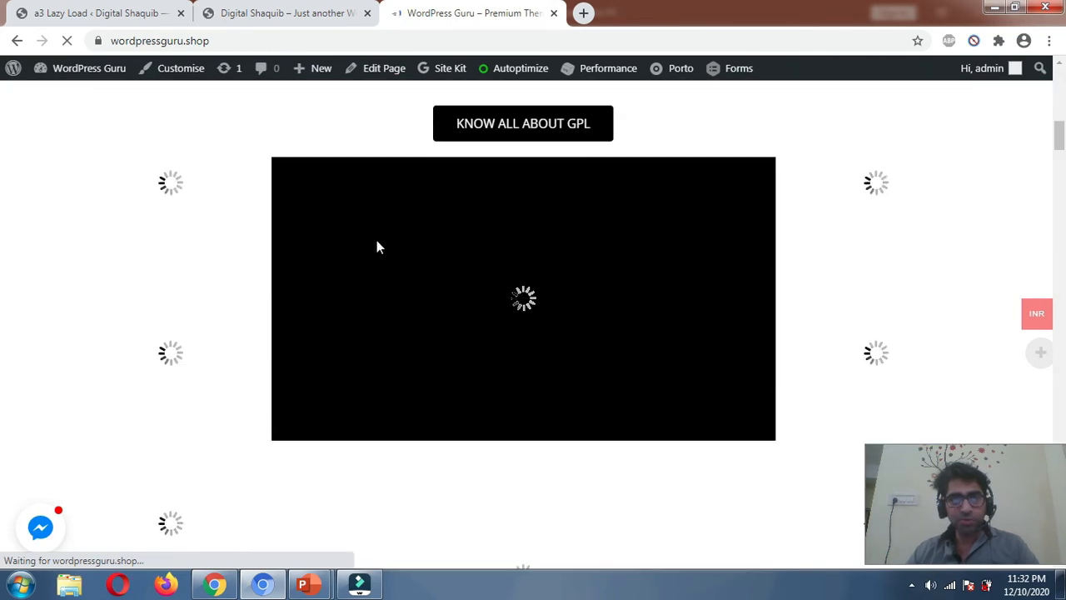
pyautogui.scroll(-3, 284, 287)
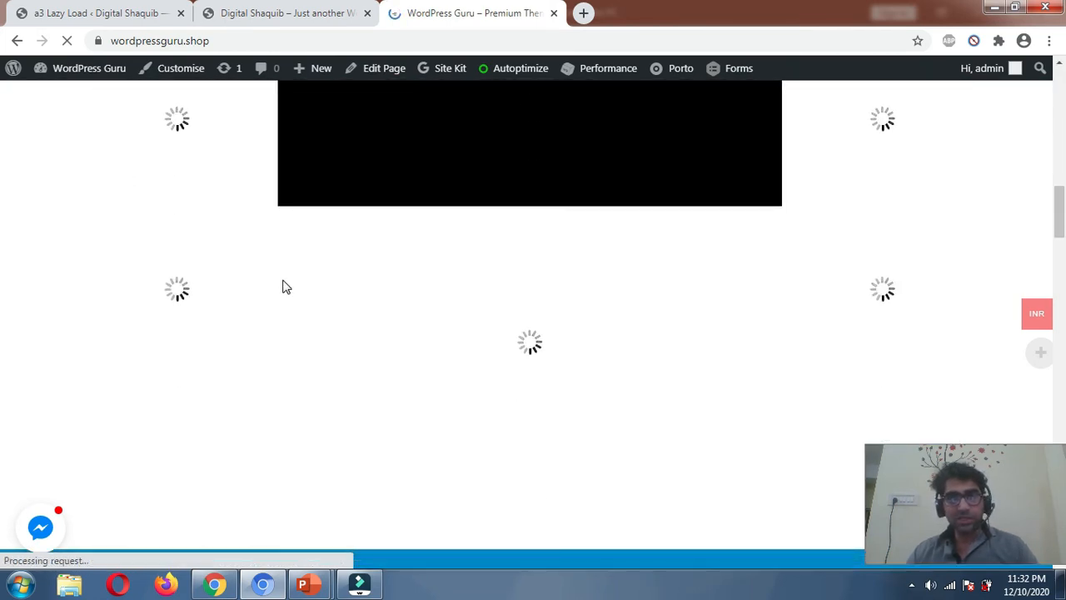
pyautogui.scroll(3, 203, 260)
pyautogui.scroll(-5, 835, 262)
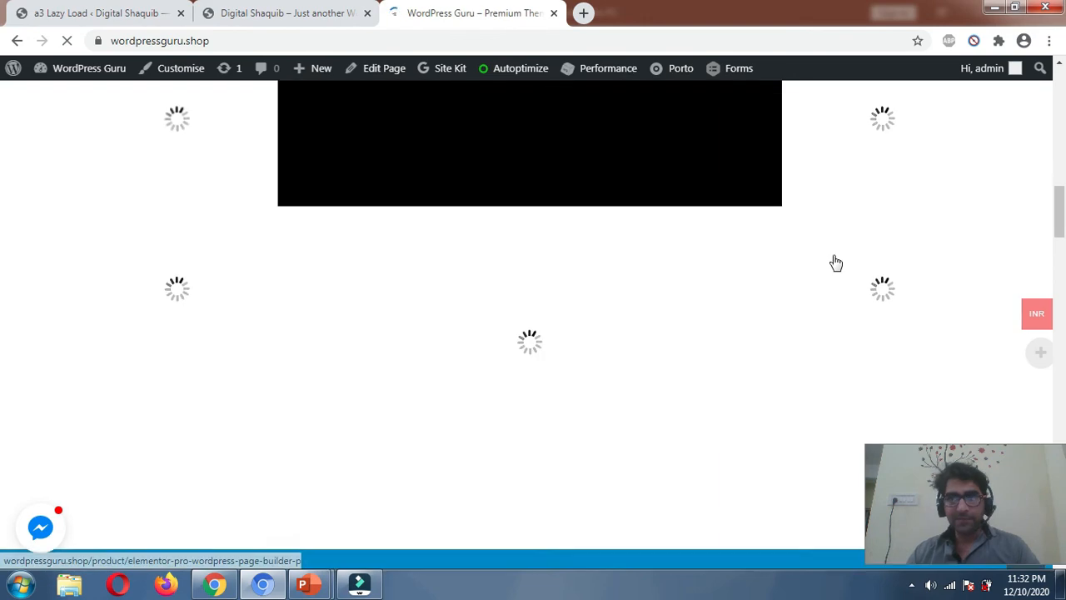
pyautogui.scroll(-9, 664, 311)
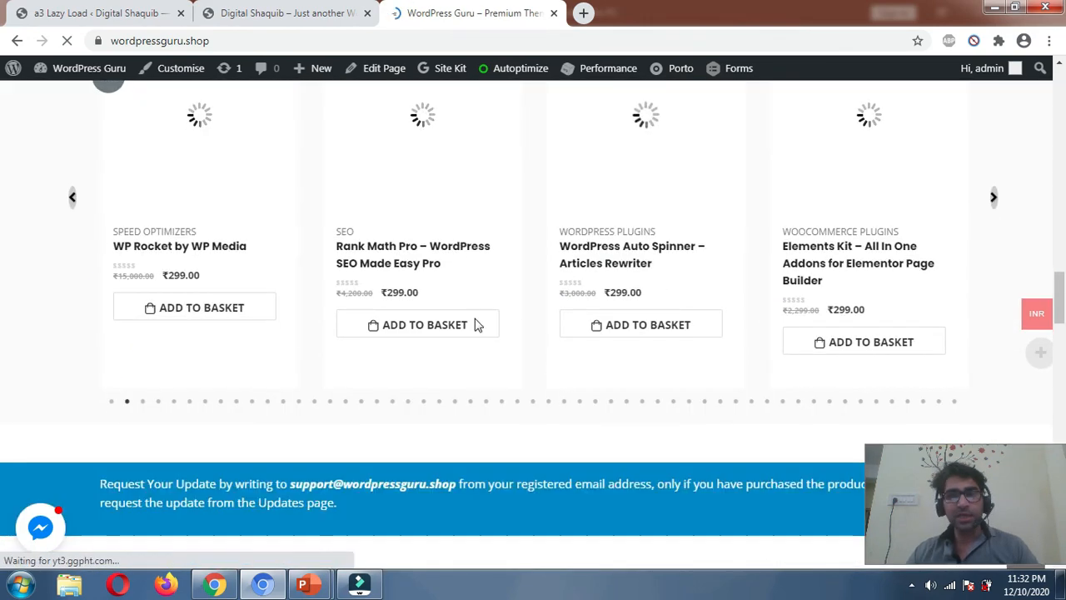
pyautogui.scroll(2, 475, 324)
pyautogui.scroll(-6, 652, 300)
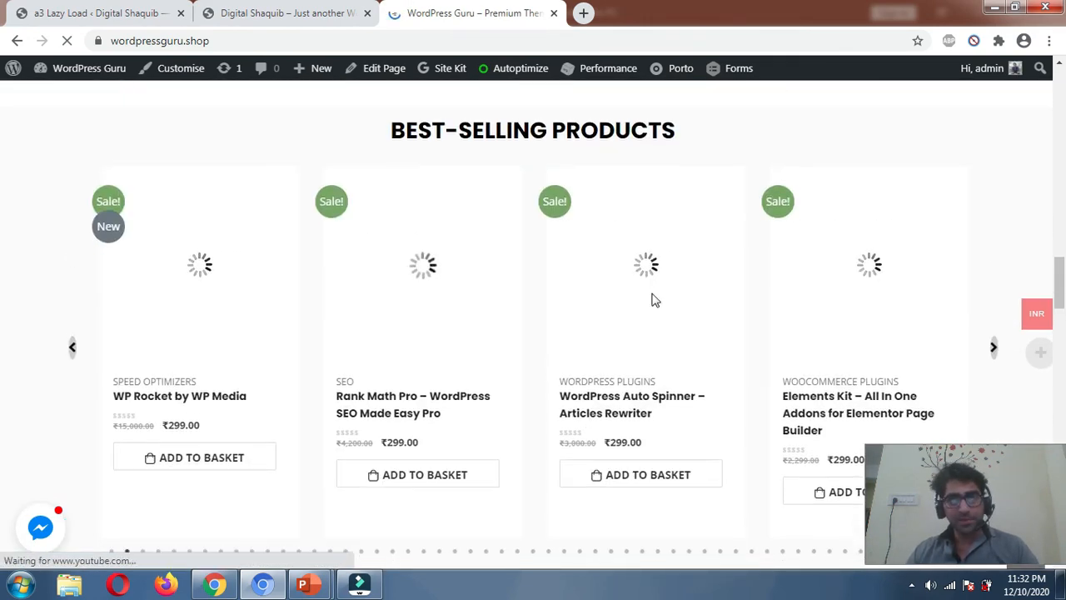
pyautogui.scroll(-4, 511, 246)
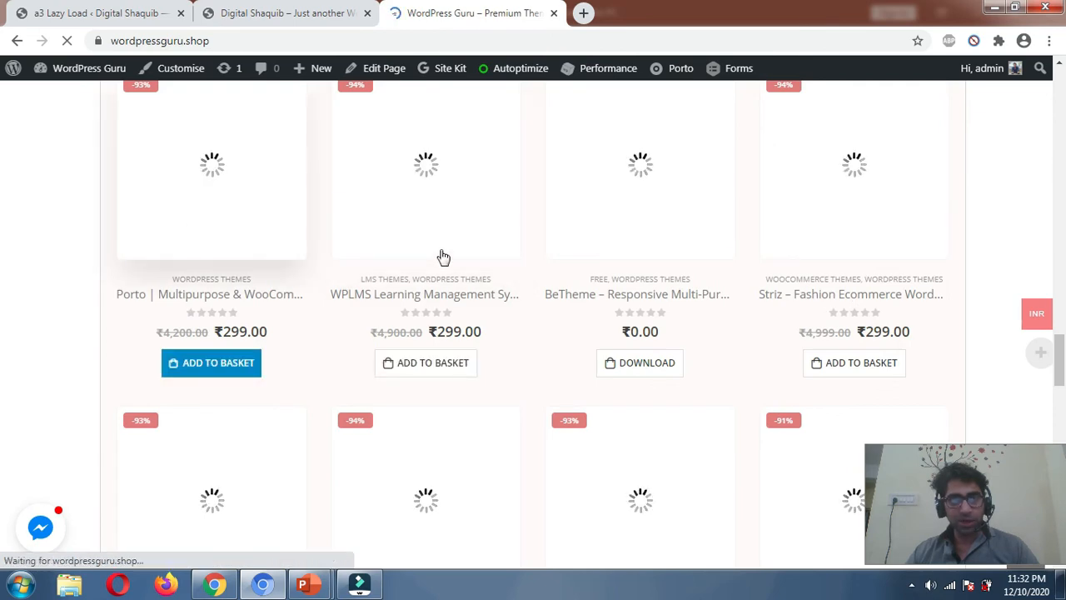
pyautogui.scroll(-3, 448, 261)
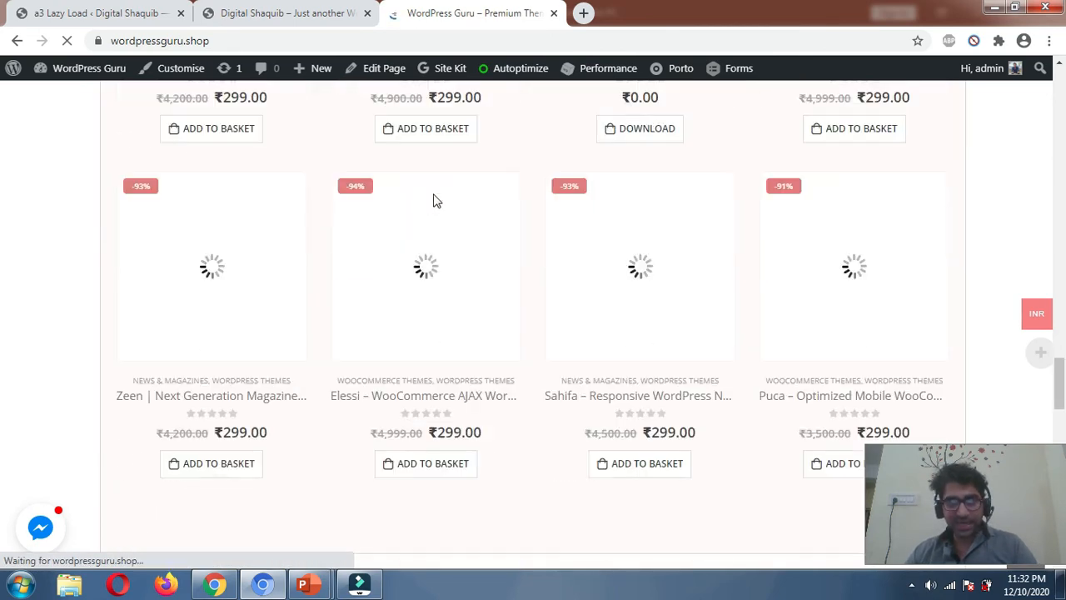
pyautogui.scroll(-3, 450, 125)
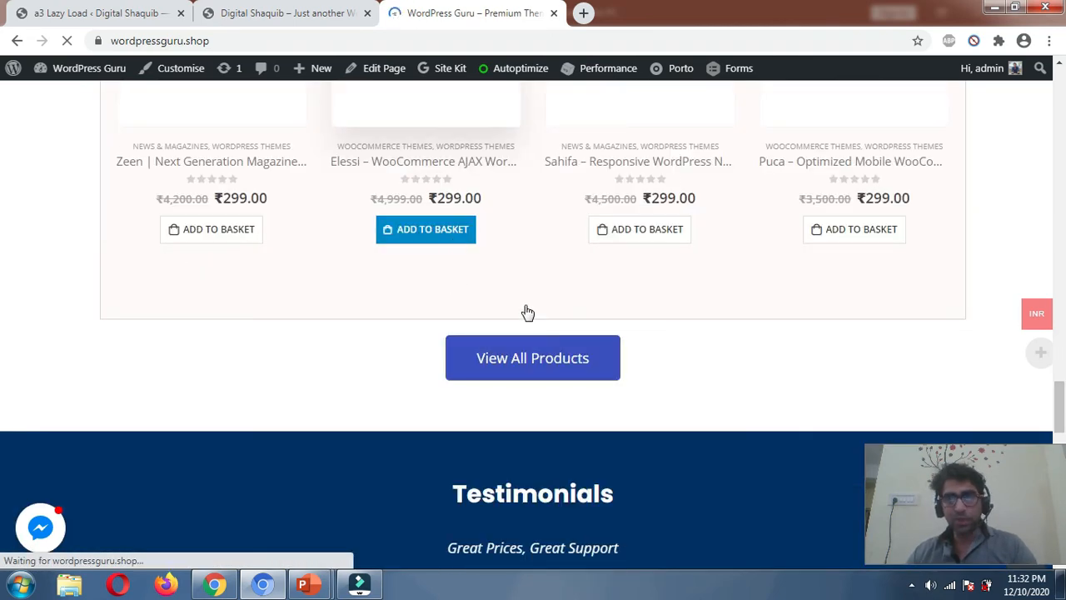
pyautogui.scroll(-8, 488, 241)
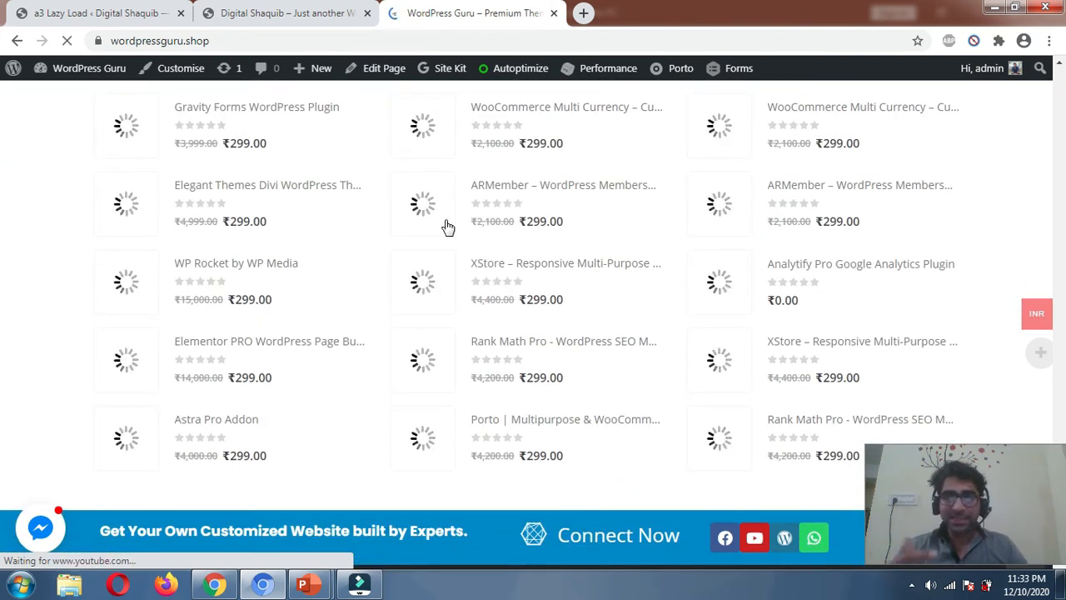
pyautogui.scroll(-2, 483, 274)
pyautogui.scroll(15, 484, 274)
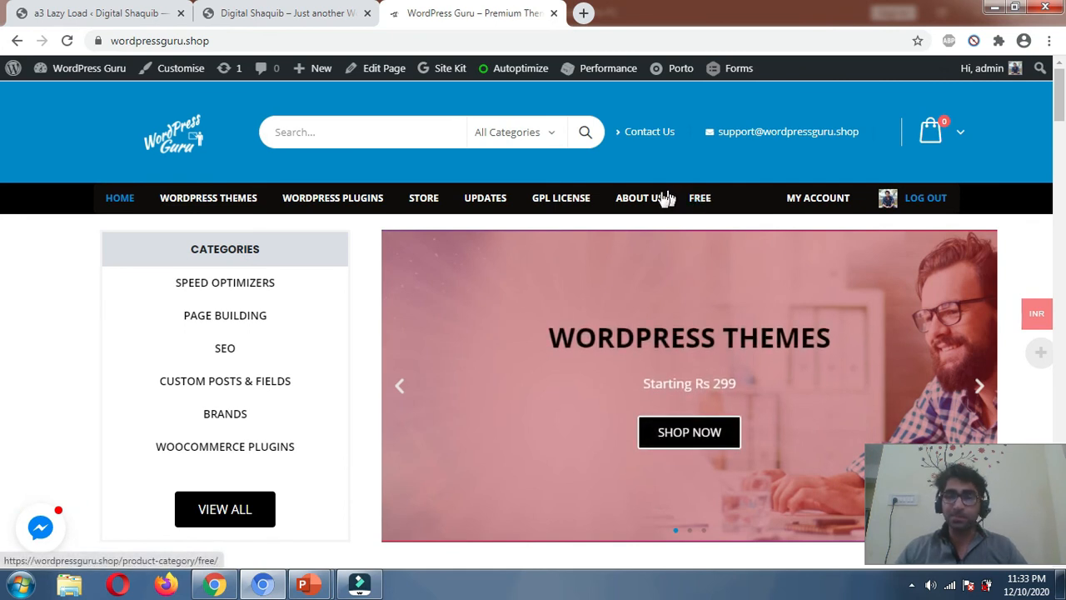
# Request the shop's Store page and, while it loads, examine the homepage's video and product images again.
pyautogui.click(419, 209)
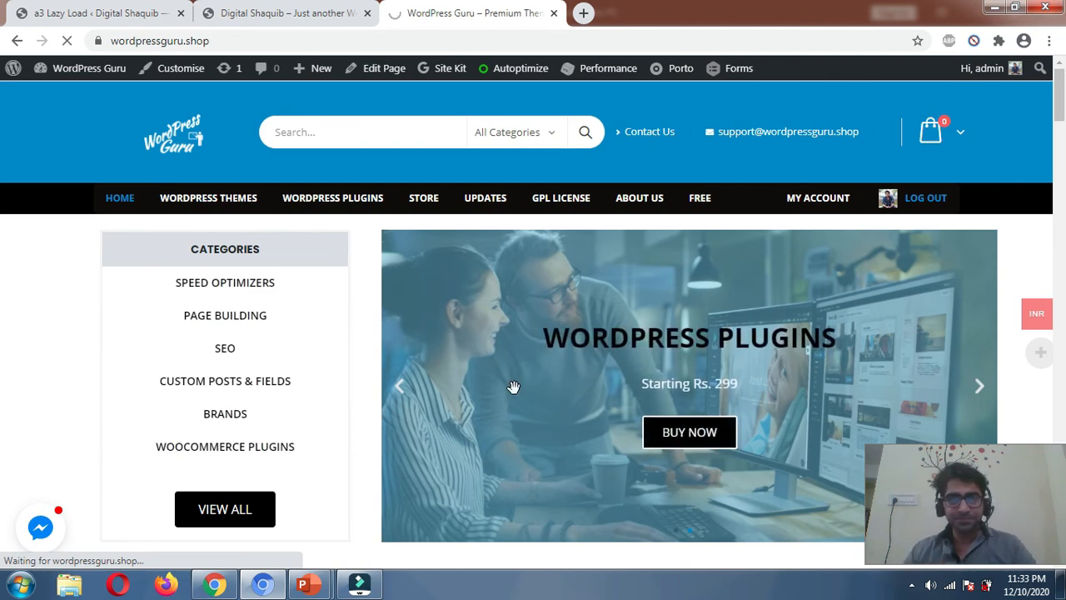
pyautogui.scroll(-3, 359, 289)
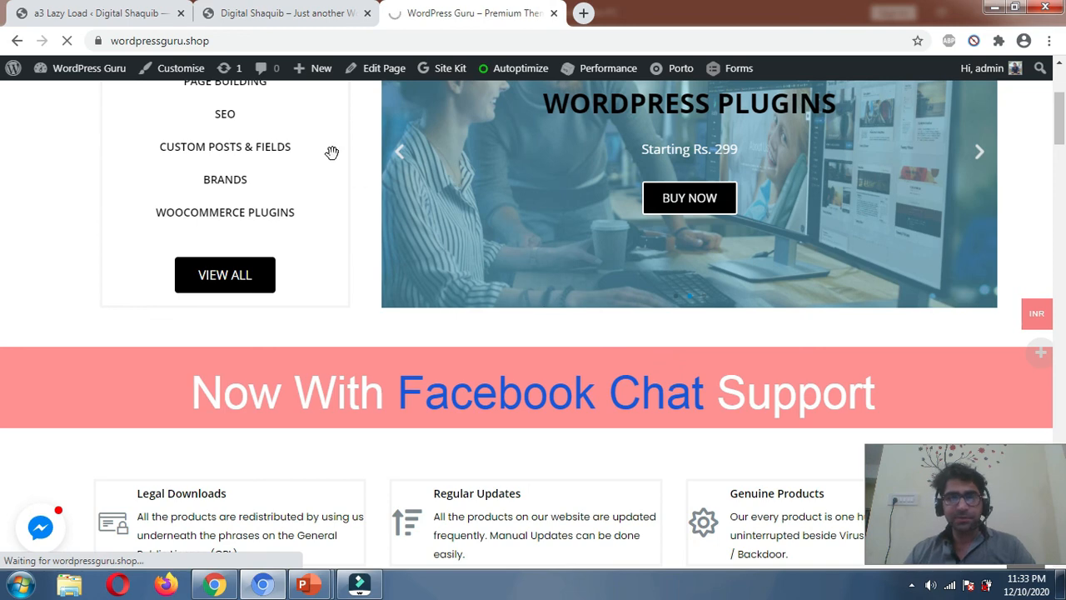
pyautogui.scroll(2, 343, 162)
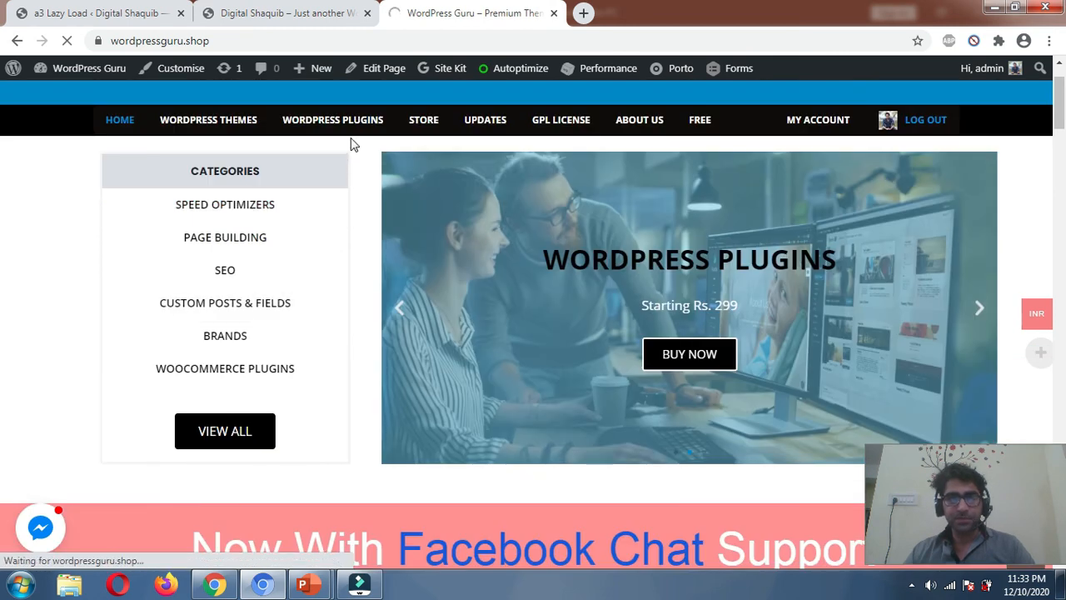
pyautogui.scroll(-15, 354, 148)
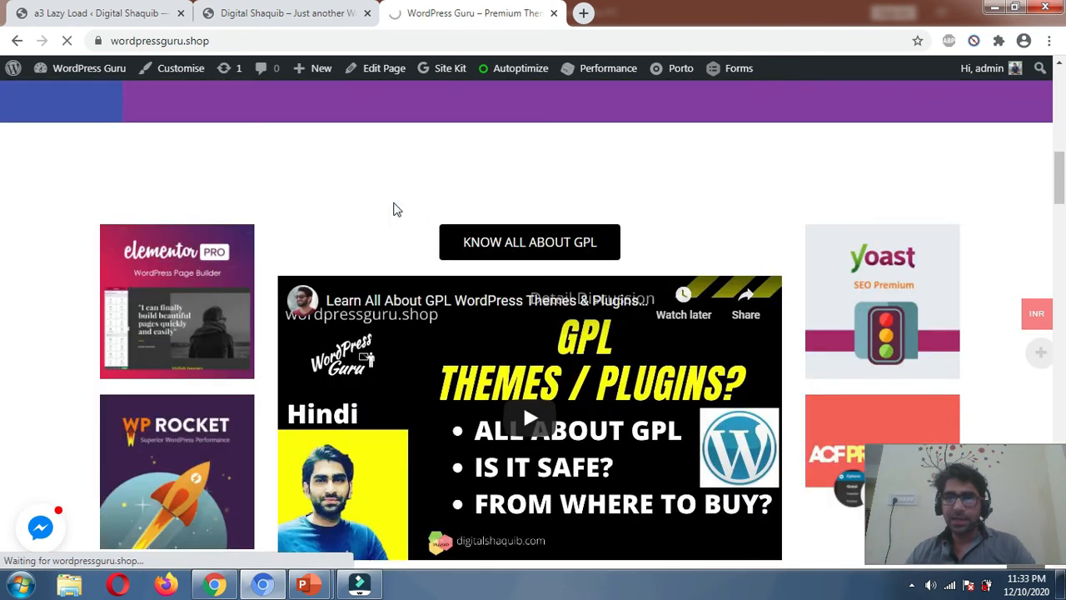
pyautogui.scroll(-10, 392, 200)
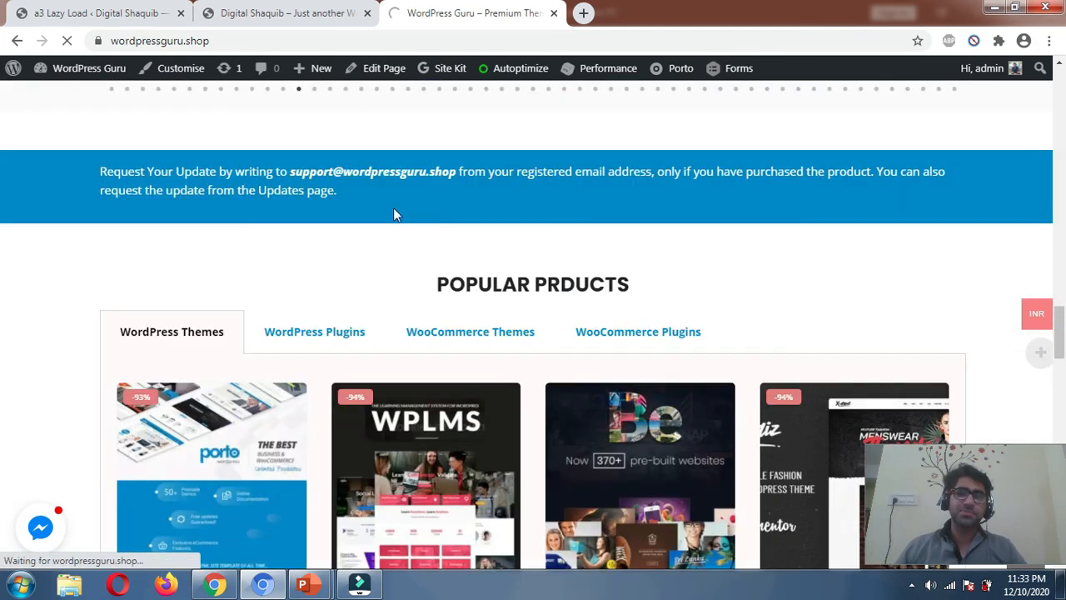
pyautogui.scroll(-6, 400, 233)
pyautogui.scroll(6, 404, 243)
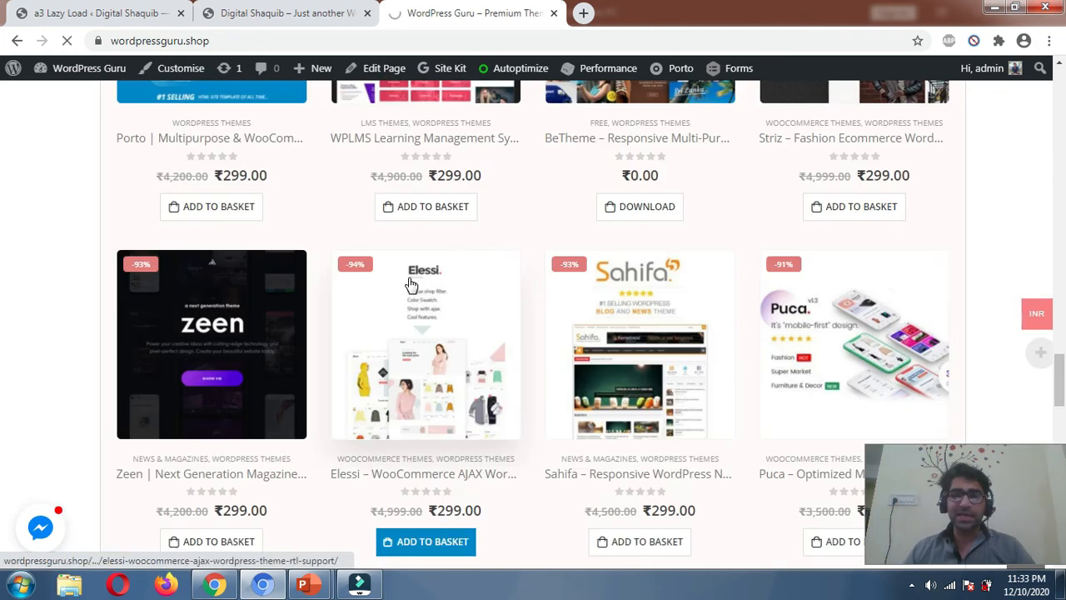